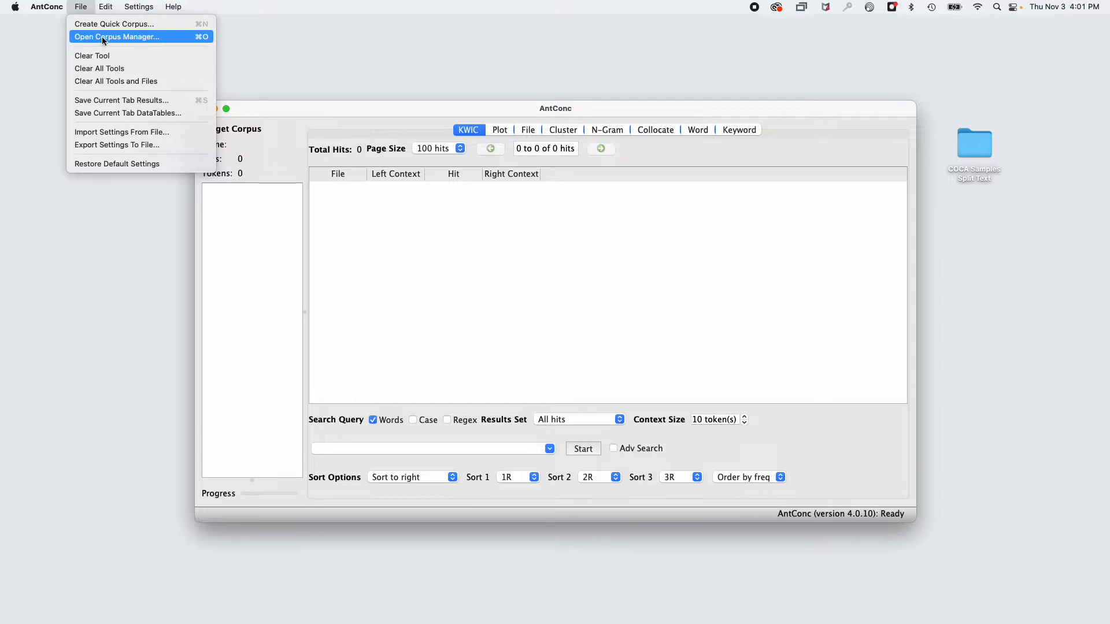
# Open the Corpus Manager and set the target corpus source to raw files.
pyautogui.click(101, 36)
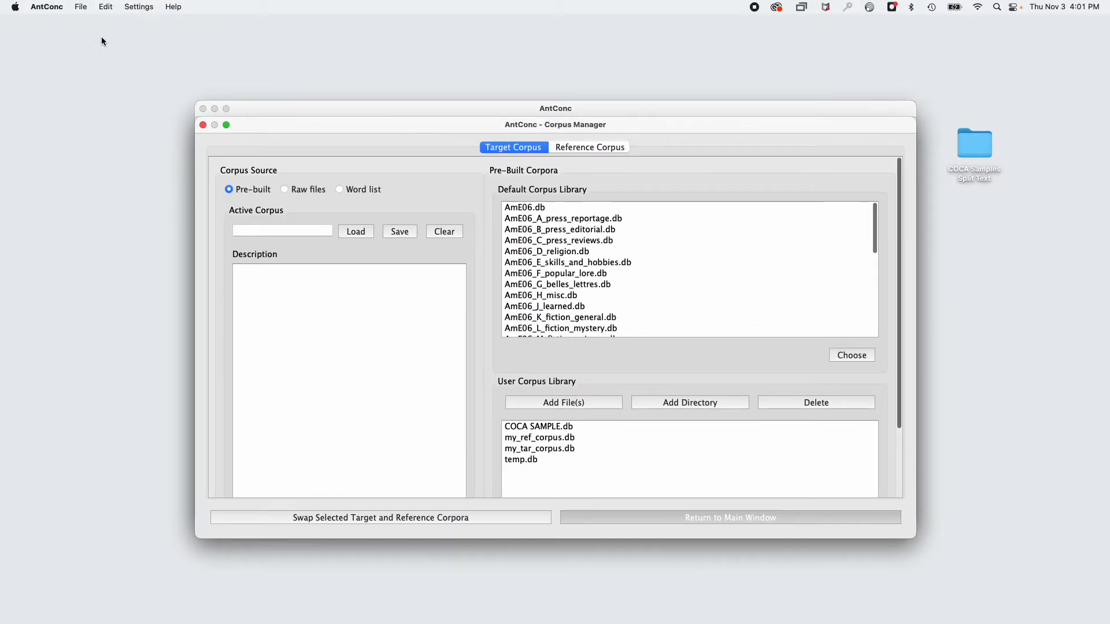
pyautogui.click(286, 190)
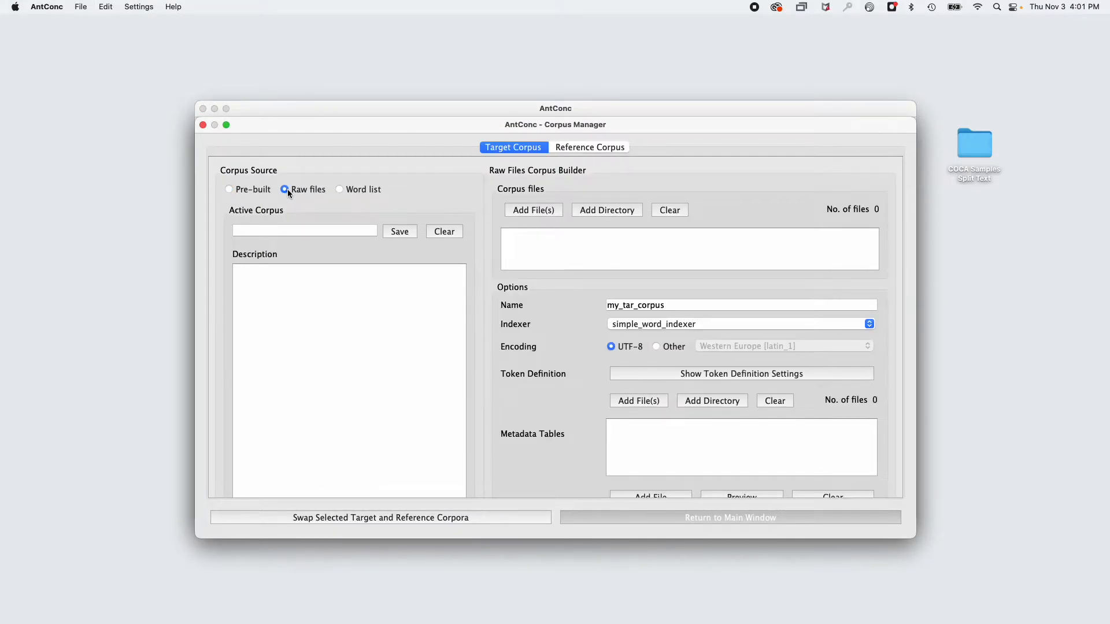
# Add the ACADEMIC text files from the splitTexts folder inside COCA Samples Split Text on the Desktop as individual corpus files.
pyautogui.click(521, 211)
pyautogui.click(263, 197)
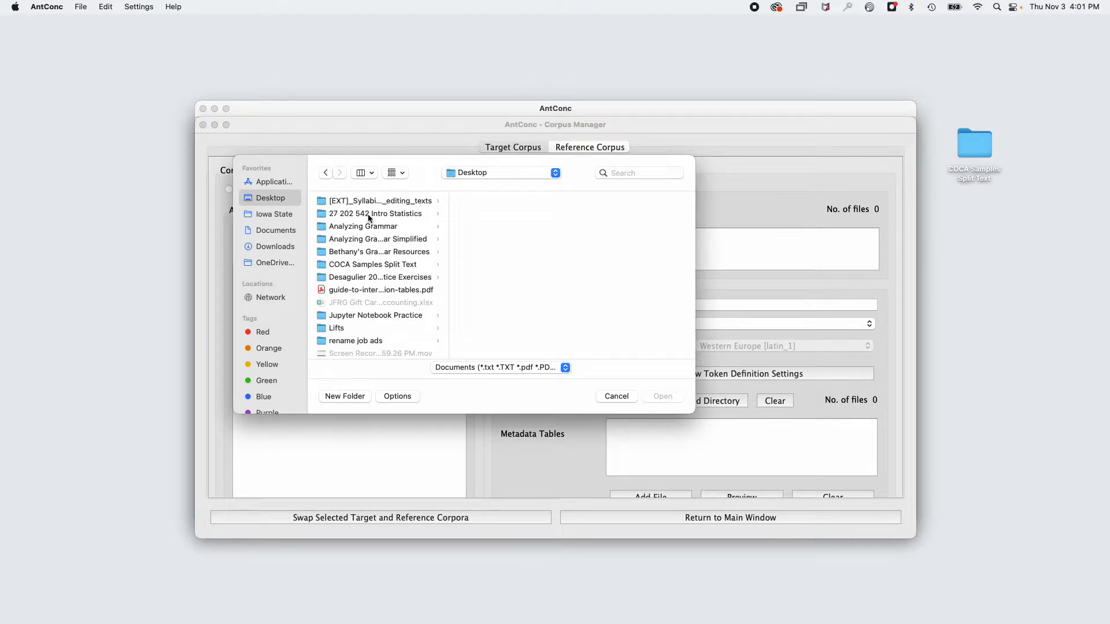
pyautogui.click(356, 264)
pyautogui.click(487, 226)
pyautogui.click(630, 239)
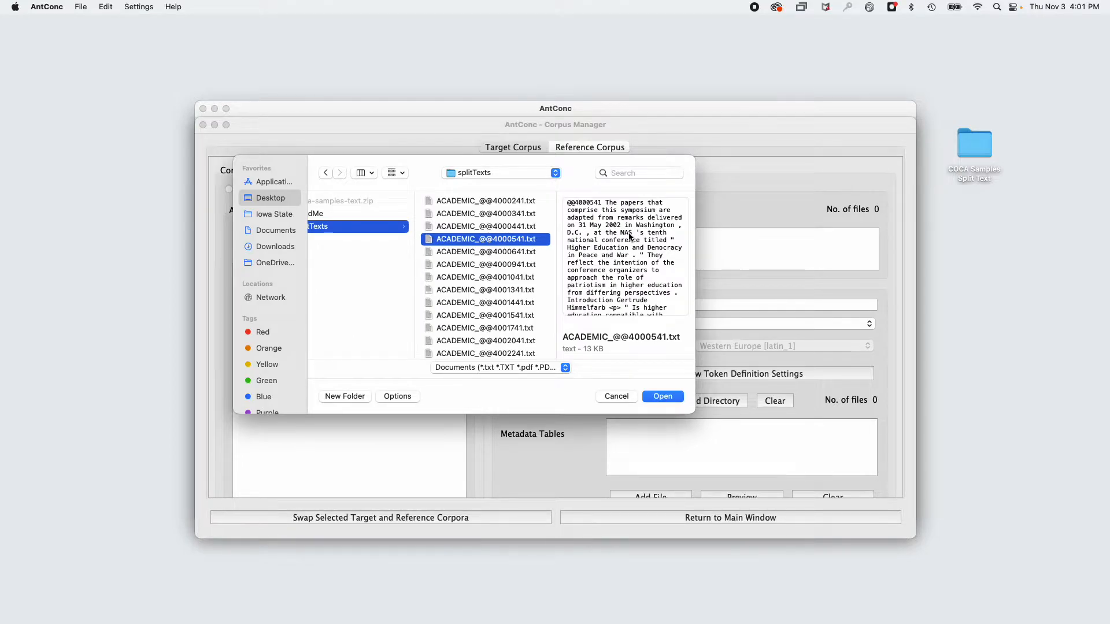
pyautogui.press('super+a')
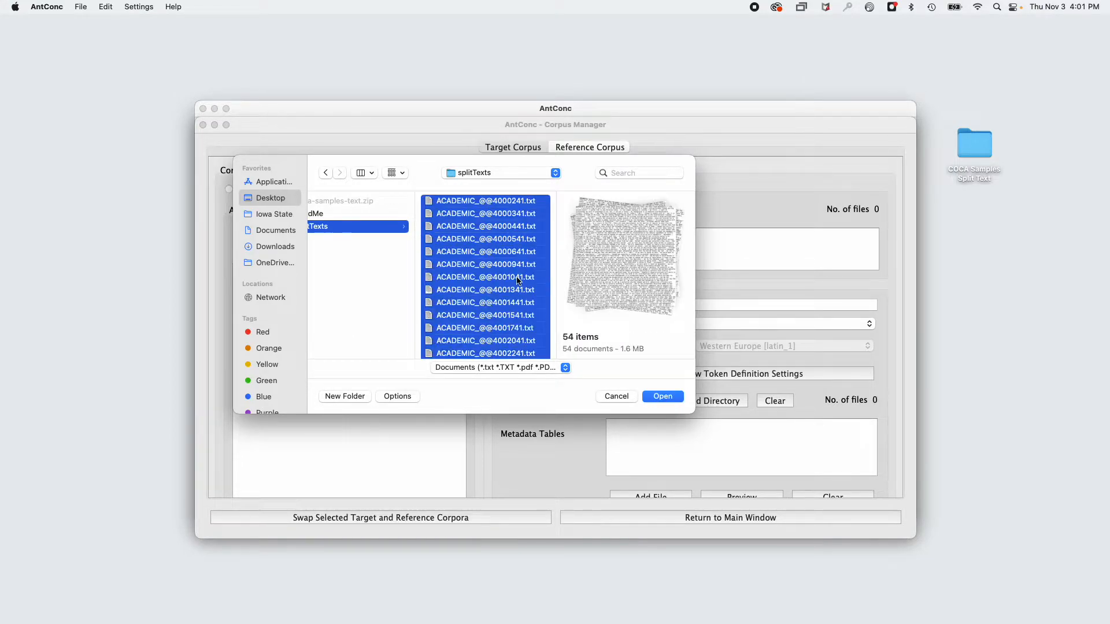
pyautogui.click(663, 397)
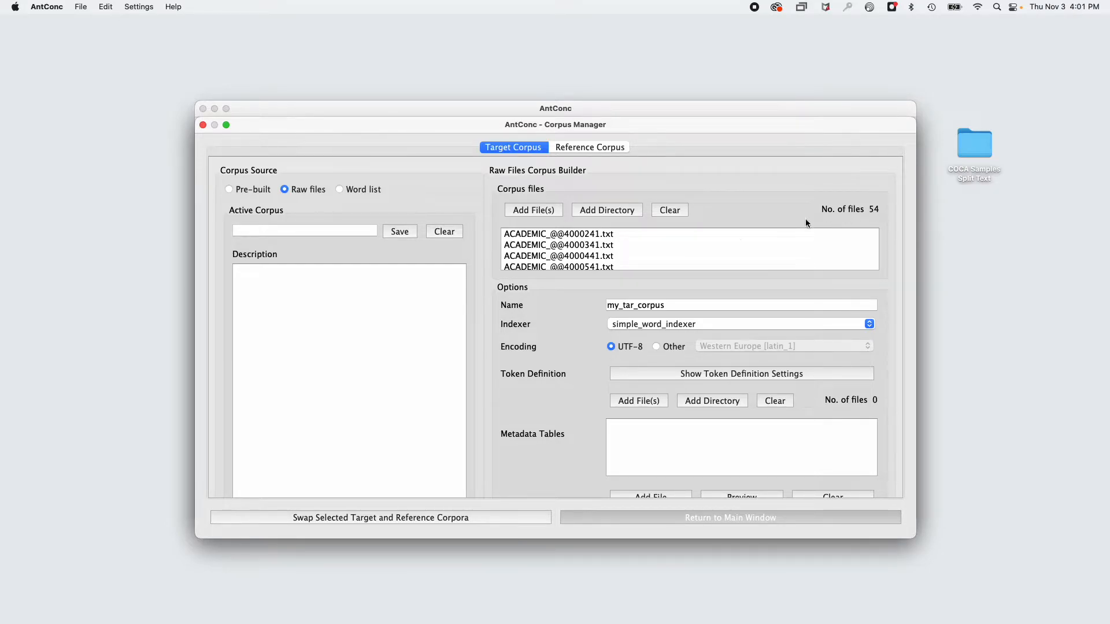
# Clear all files from the target corpus file list.
pyautogui.click(626, 249)
pyautogui.press('super+a')
pyautogui.click(668, 210)
# Add individual text files to the corpus again, selecting everything in splitTexts after loading the list down to the BLOG files.
pyautogui.click(539, 211)
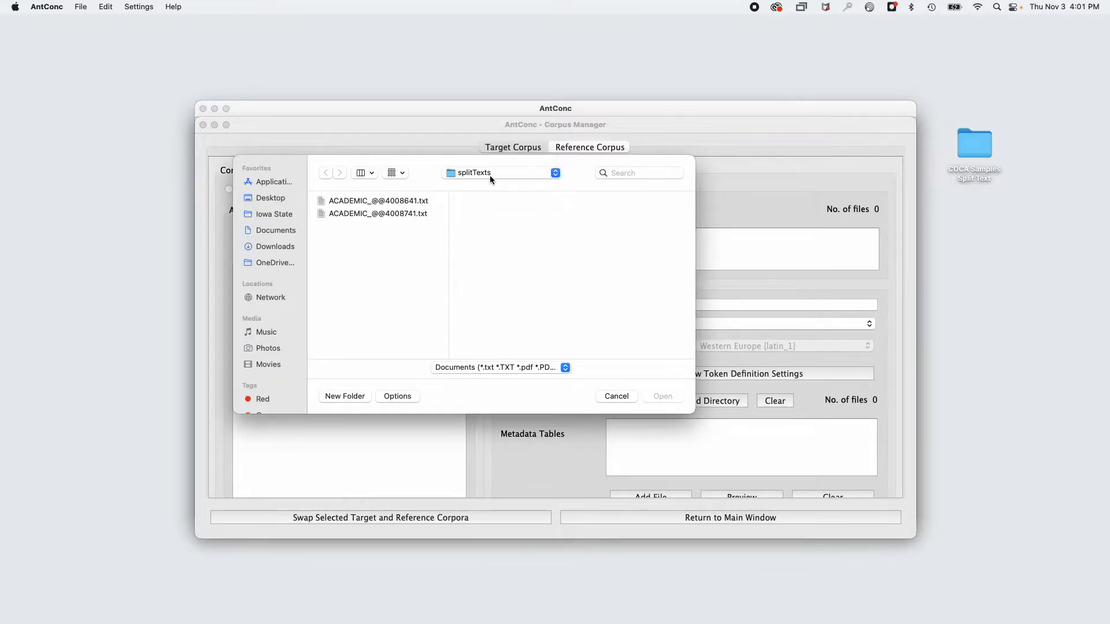
pyautogui.click(491, 172)
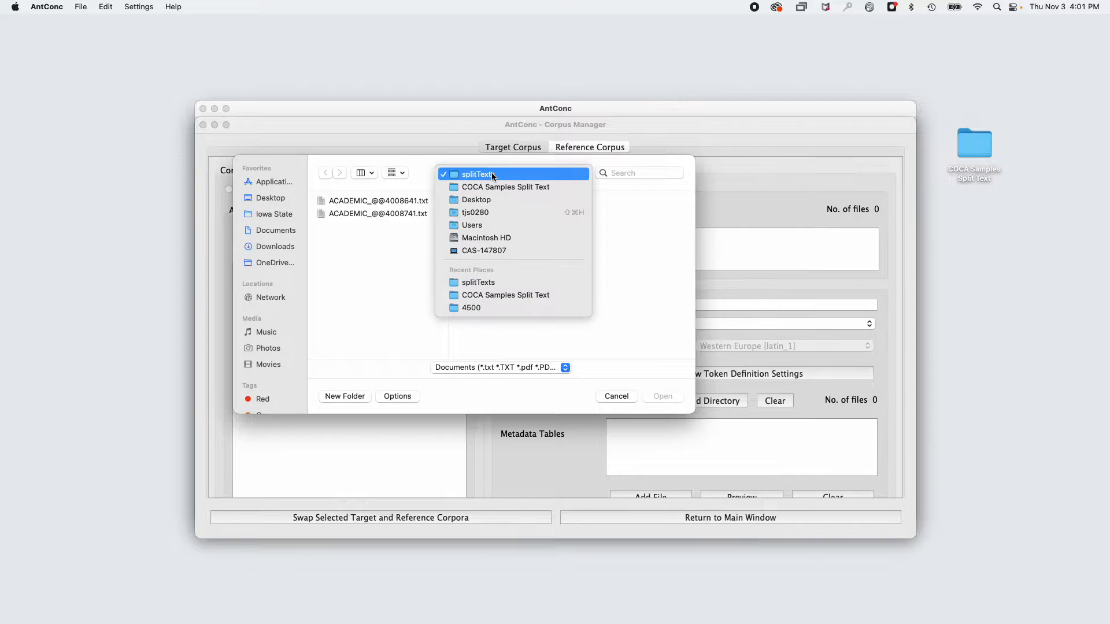
pyautogui.click(493, 187)
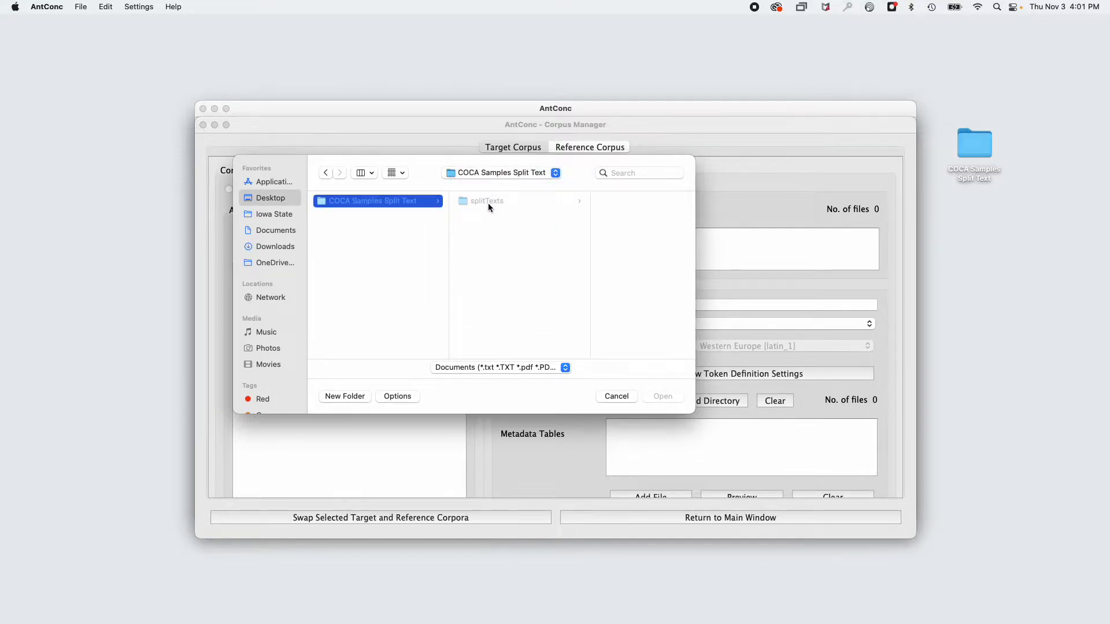
pyautogui.click(488, 201)
pyautogui.scroll(-2, 609, 227)
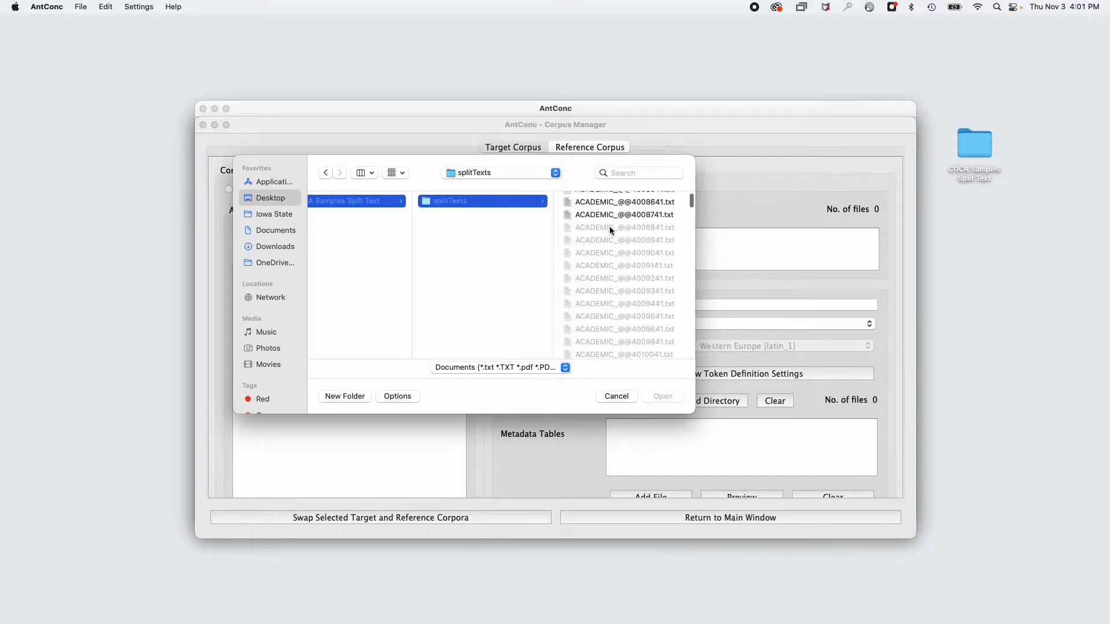
pyautogui.scroll(-3, 609, 226)
pyautogui.moveTo(692, 199); pyautogui.dragTo(692, 243)
pyautogui.scroll(-10, 486, 258)
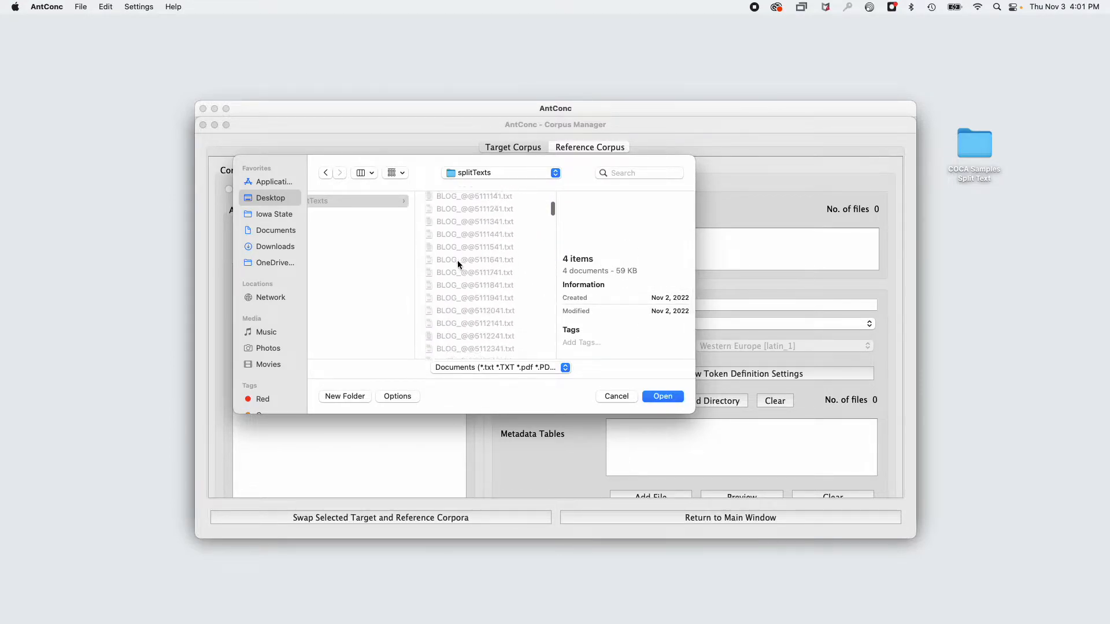
pyautogui.scroll(-5, 457, 264)
pyautogui.click(498, 226)
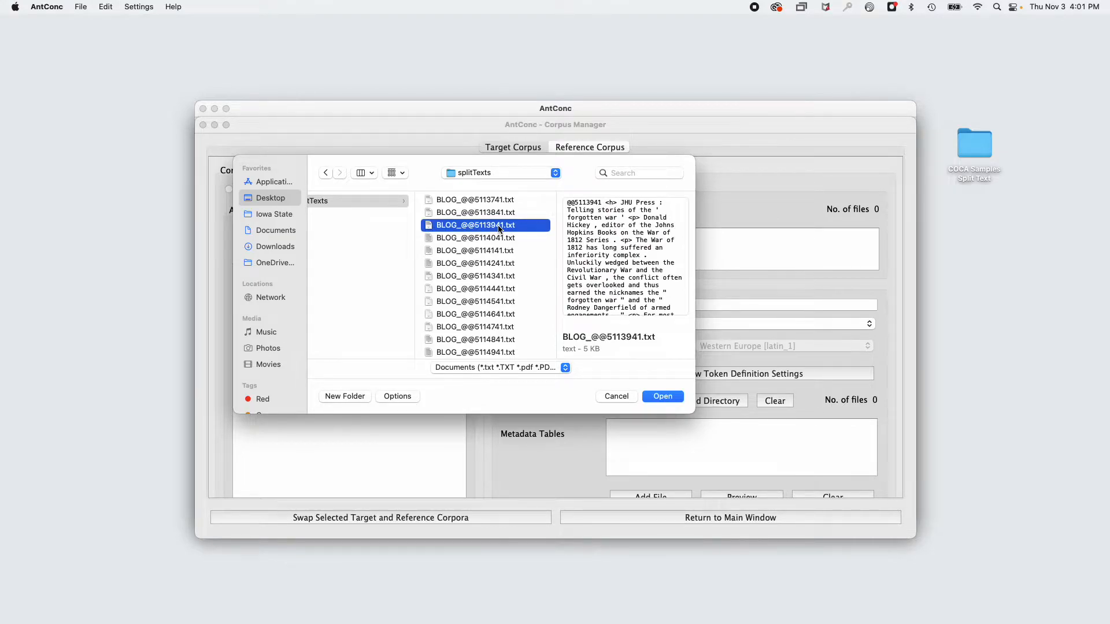
pyautogui.press('super+a')
pyautogui.click(661, 398)
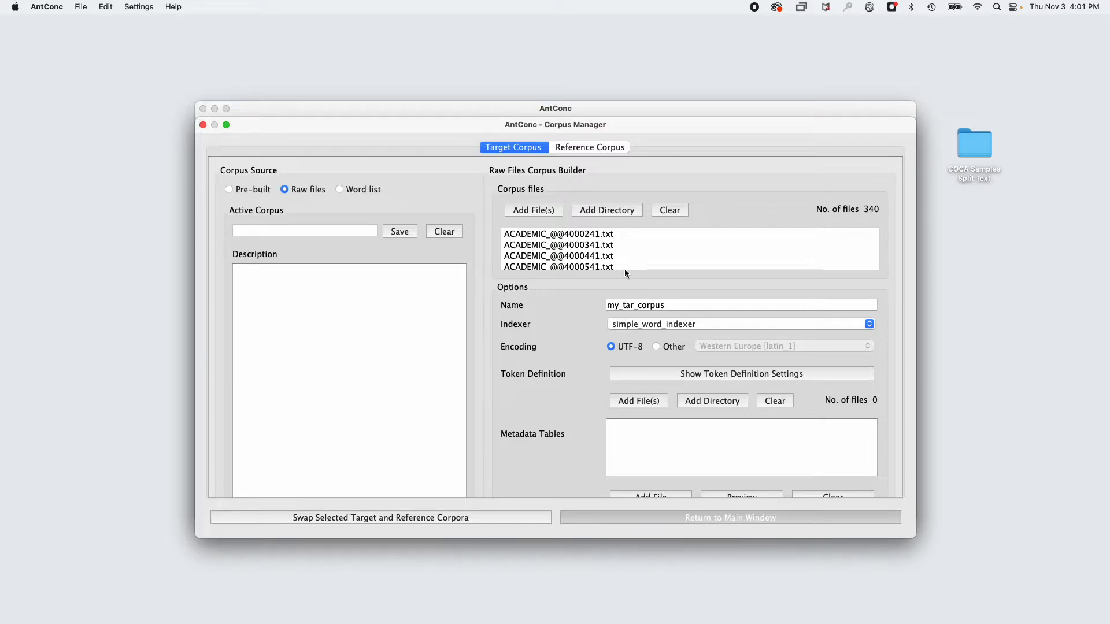
# Empty the corpus file list and add the entire splitTexts directory from COCA Samples Split Text instead.
pyautogui.click(666, 213)
pyautogui.click(571, 210)
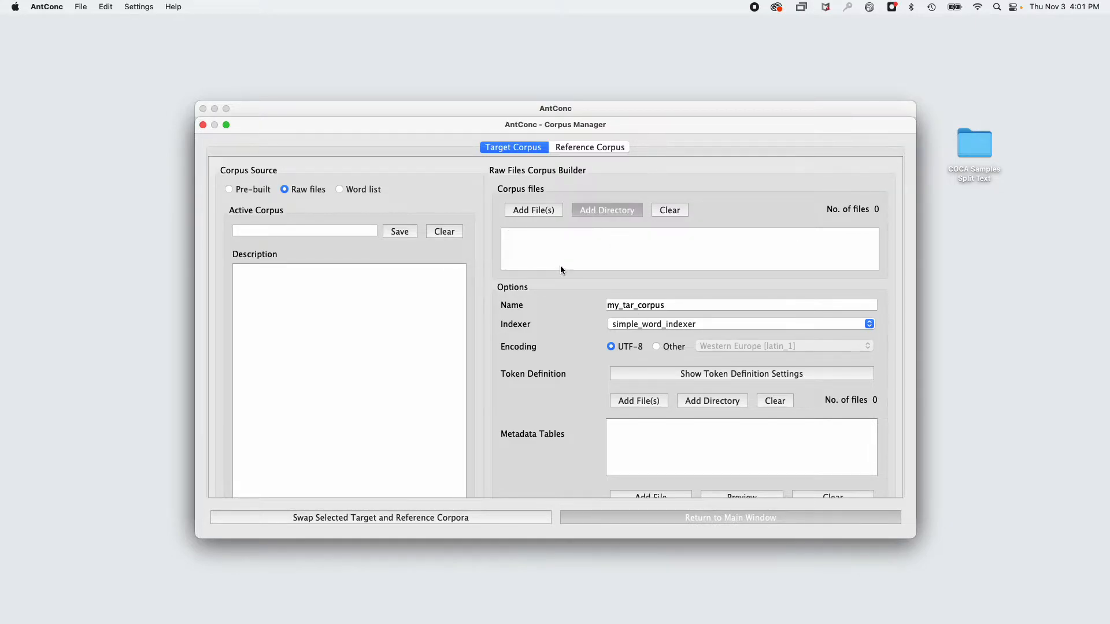
pyautogui.click(474, 173)
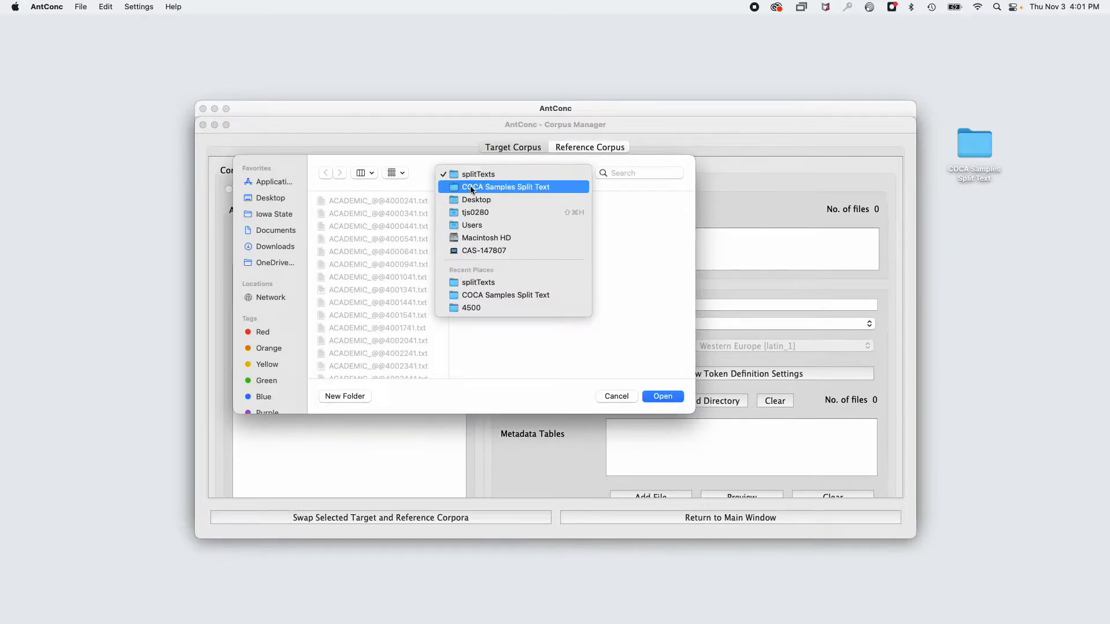
pyautogui.click(470, 185)
pyautogui.click(476, 227)
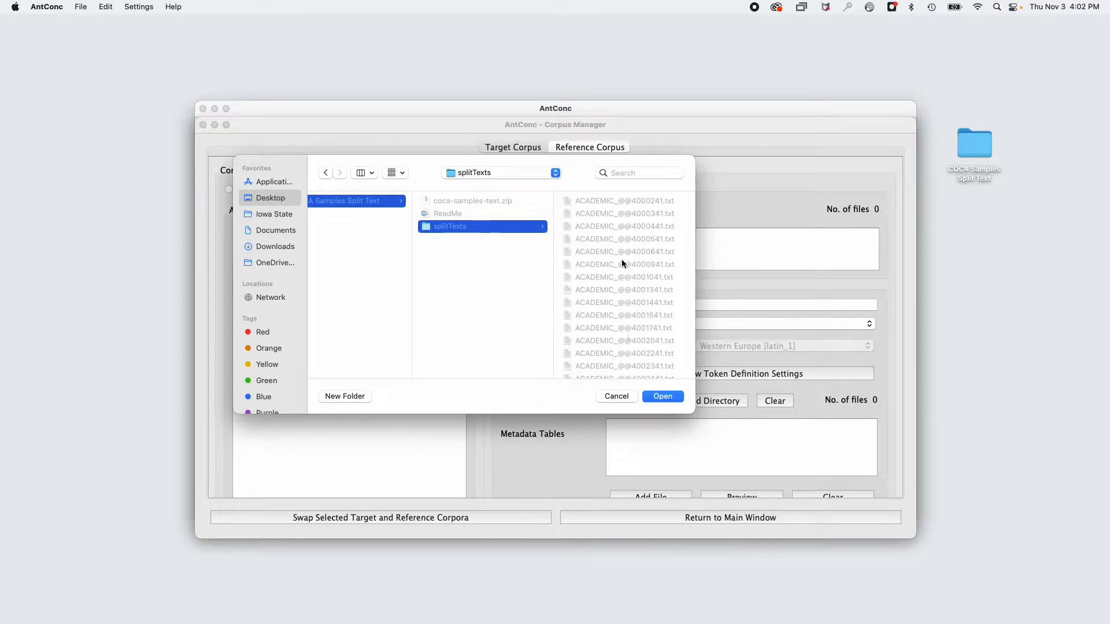
pyautogui.click(650, 393)
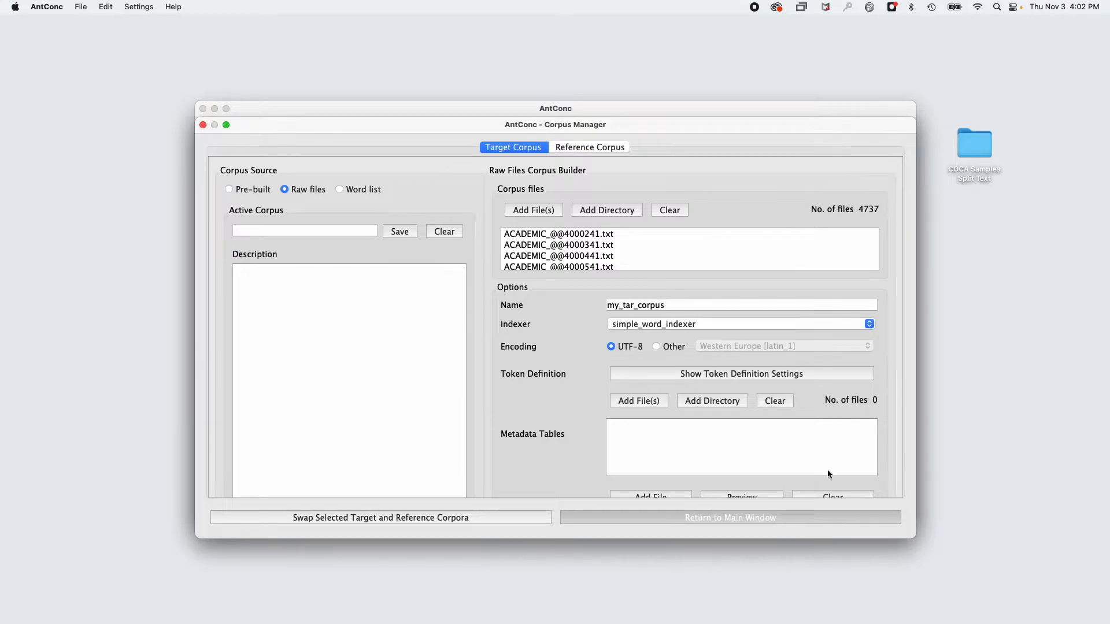
# Open the token definition settings and include Unicode Punctuation in the token characters.
pyautogui.moveTo(913, 534); pyautogui.dragTo(945, 562)
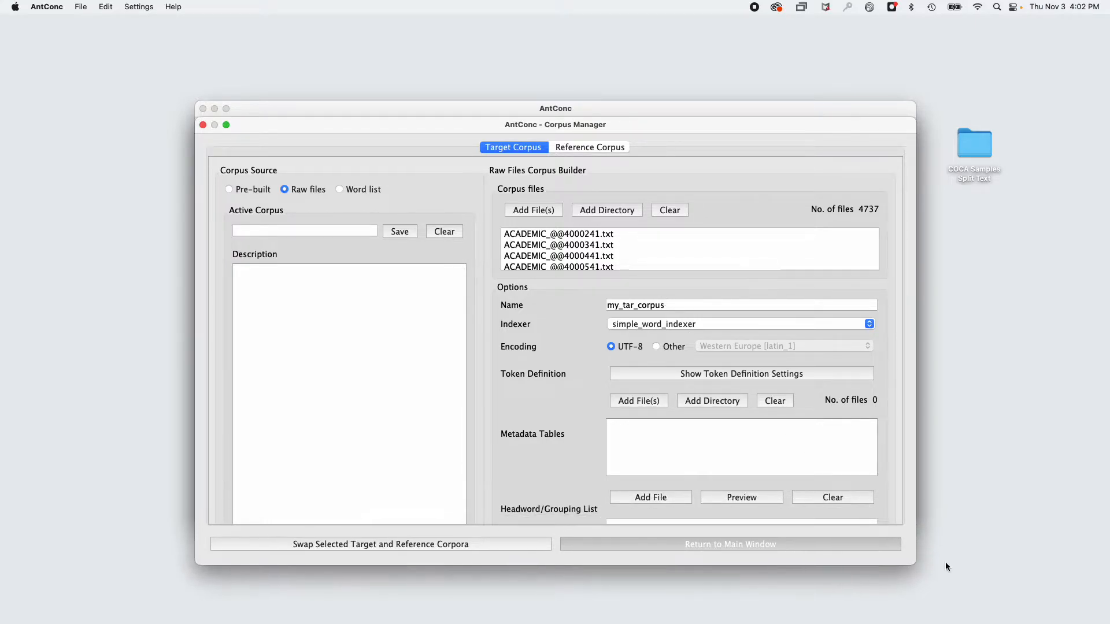
pyautogui.click(681, 373)
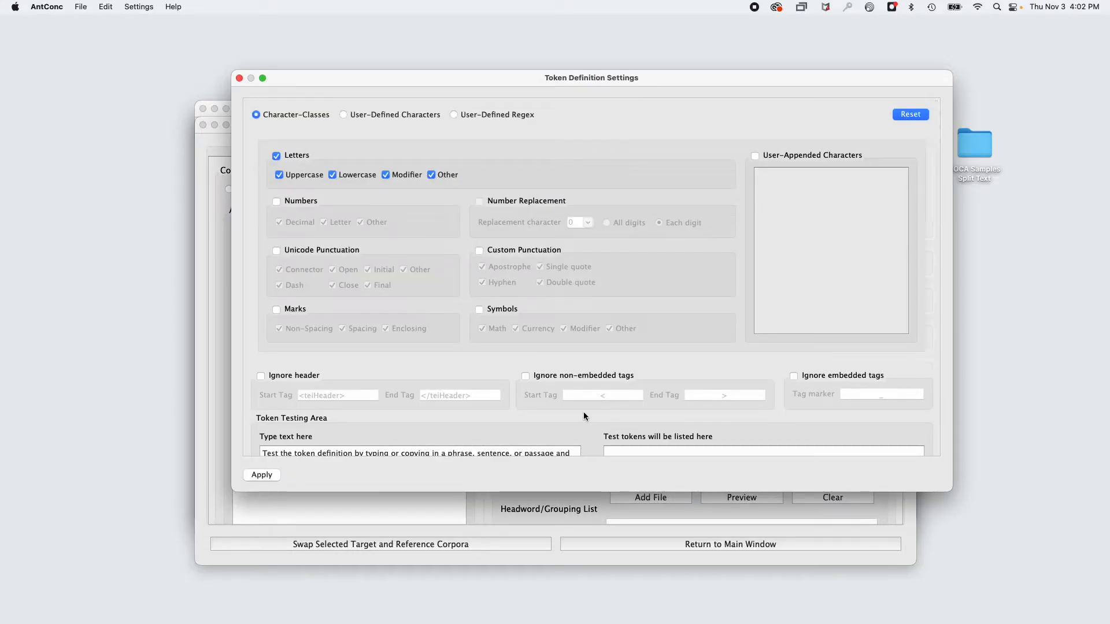
pyautogui.click(276, 251)
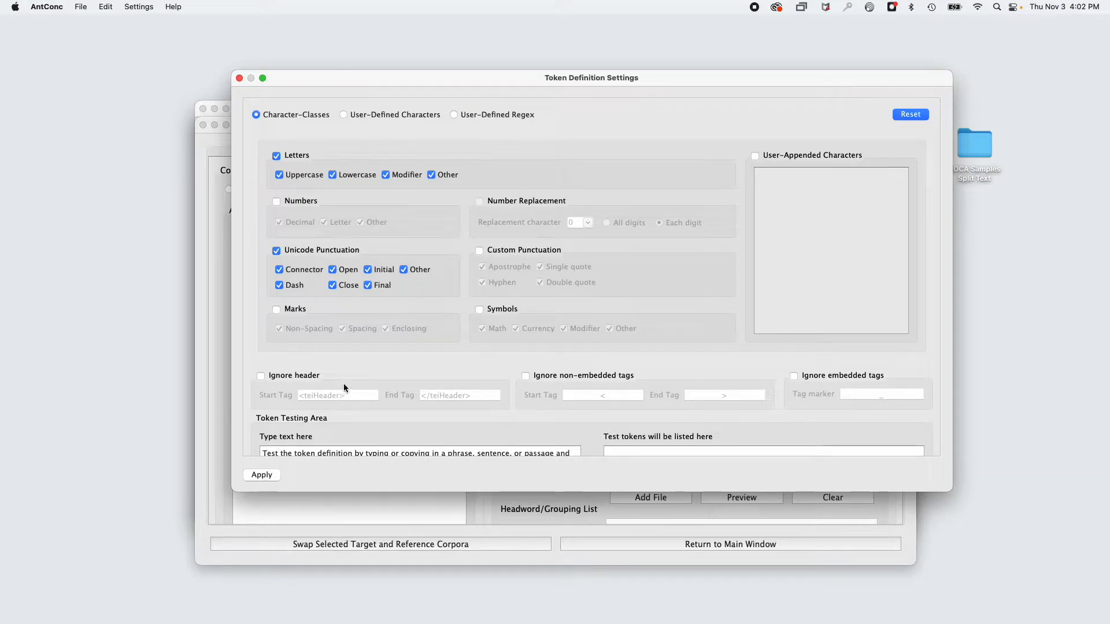
# Replace the sample text in the token testing area with "cats, dogs, and rabbits" and run the token test.
pyautogui.scroll(-3, 344, 385)
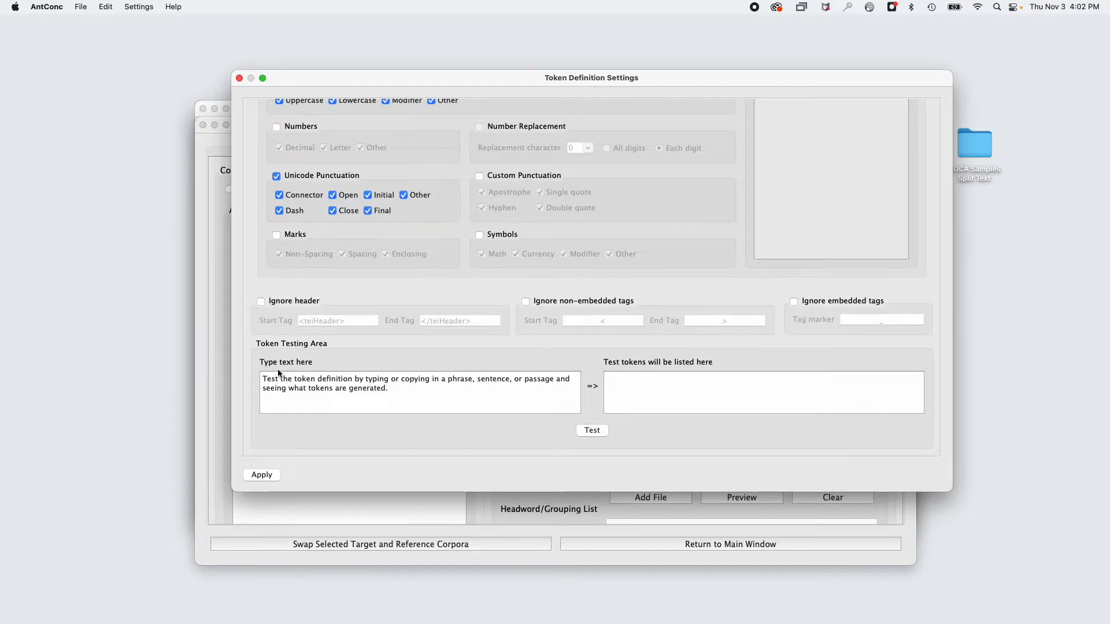
pyautogui.moveTo(388, 389); pyautogui.dragTo(254, 377)
pyautogui.write('cats, dogs, rabb')
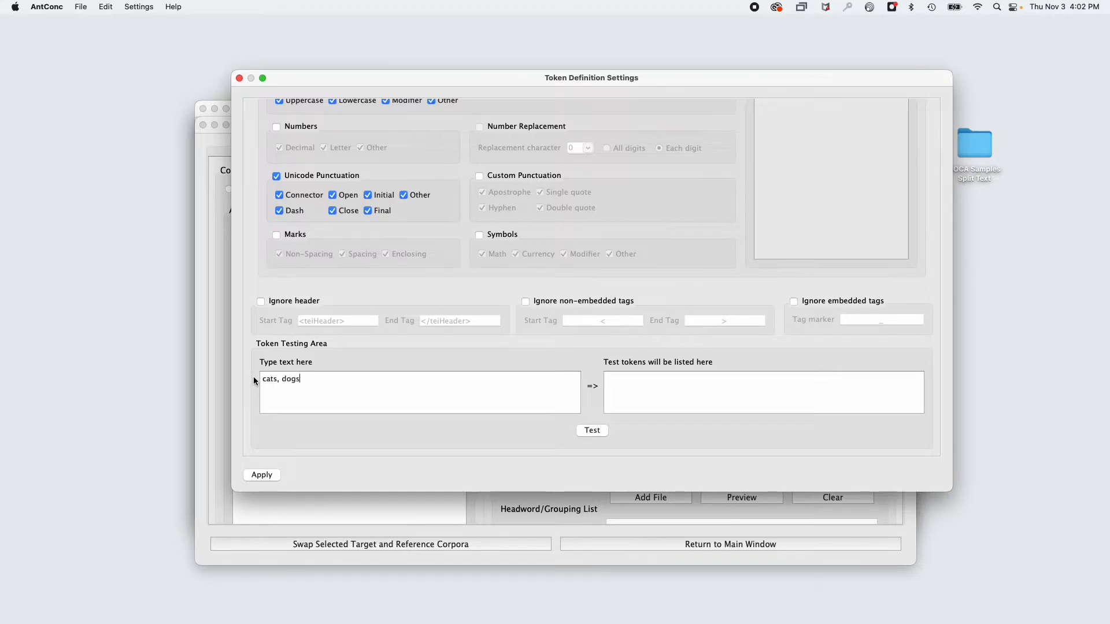
pyautogui.press('BackSpace')
pyautogui.press('BackSpace')
pyautogui.press('BackSpace')
pyautogui.press('BackSpace')
pyautogui.write('and rabbits')
pyautogui.click(591, 432)
pyautogui.scroll(3, 573, 416)
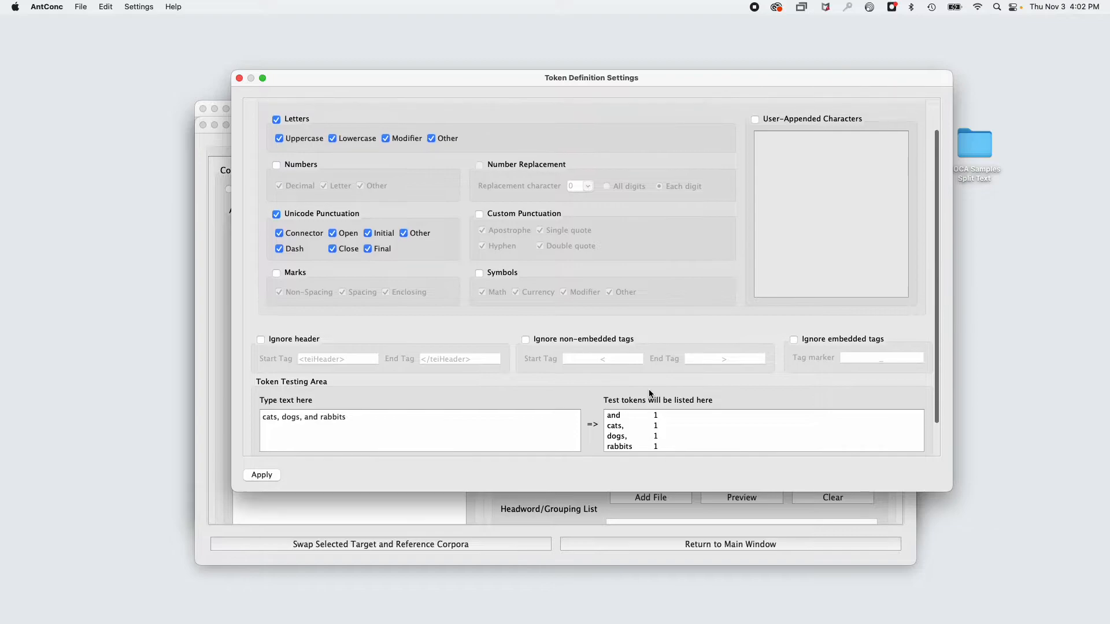
pyautogui.scroll(-2, 554, 387)
# Append the word "cats" to the end of the test text and rerun the token test.
pyautogui.moveTo(269, 387); pyautogui.dragTo(352, 389)
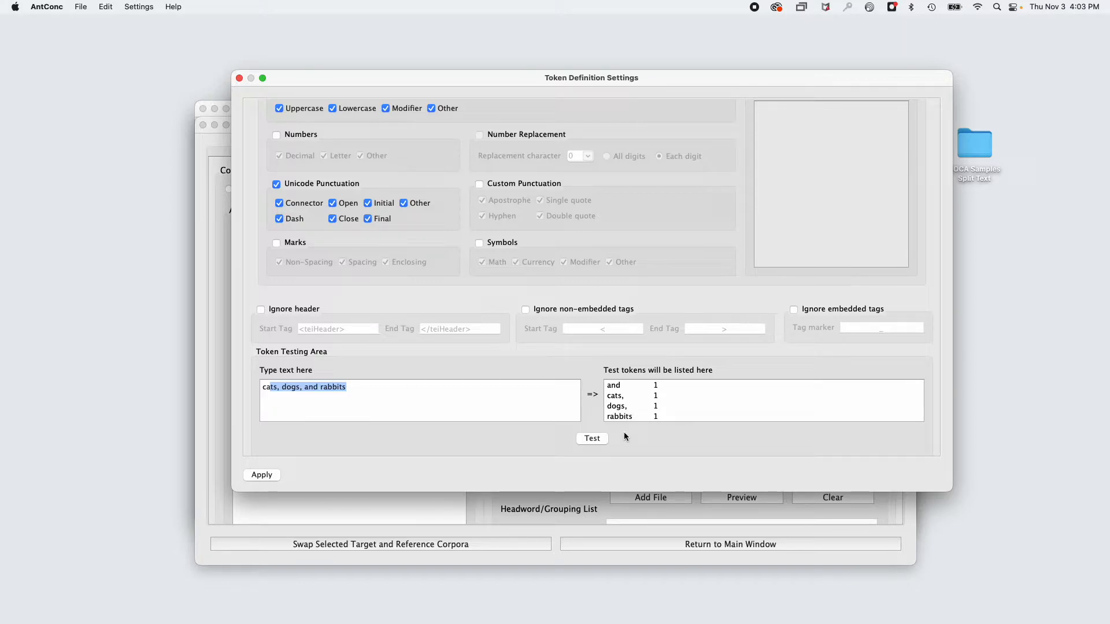
pyautogui.click(413, 389)
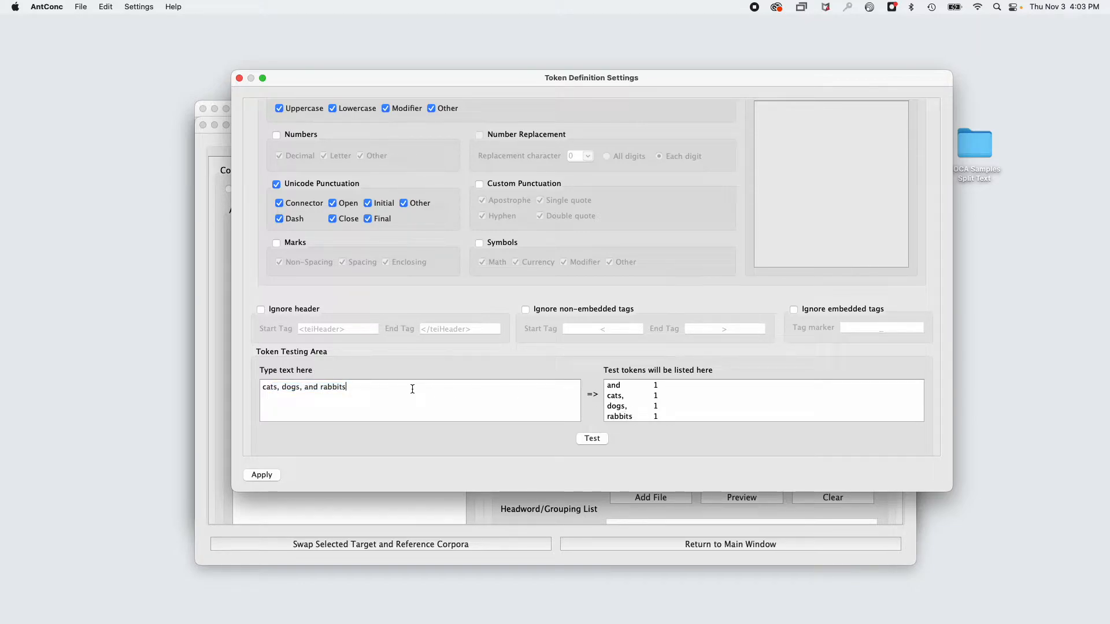
pyautogui.write('cats')
pyautogui.click(589, 438)
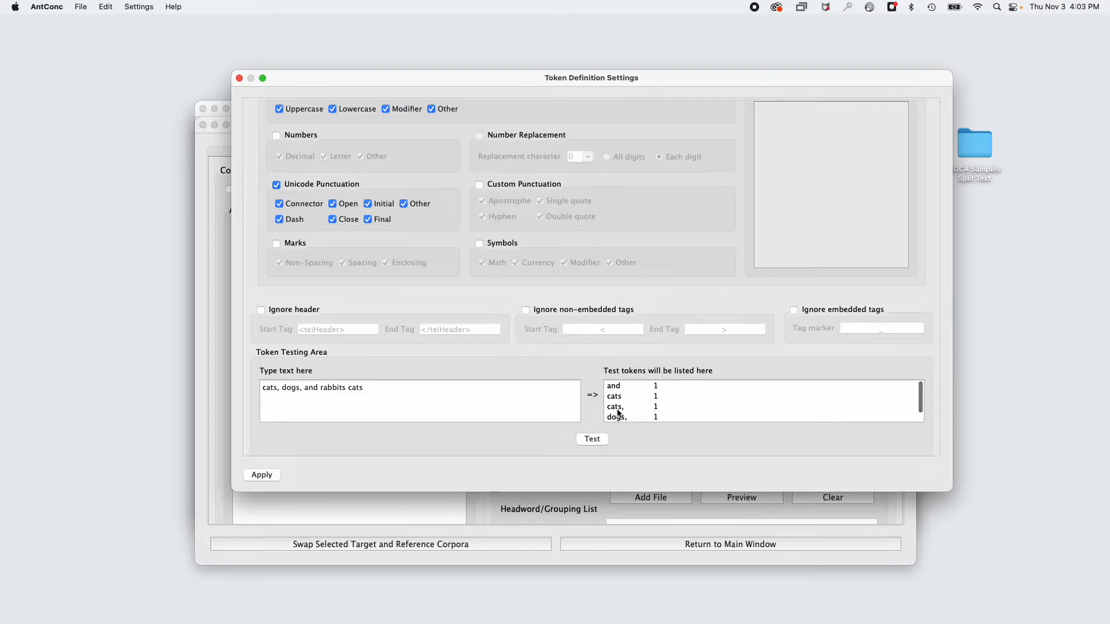
# Insert a space before each comma in the test text and rerun the token test.
pyautogui.click(279, 389)
pyautogui.press('Right')
pyautogui.press('Right')
pyautogui.press('Right')
pyautogui.click(595, 438)
pyautogui.scroll(2, 622, 408)
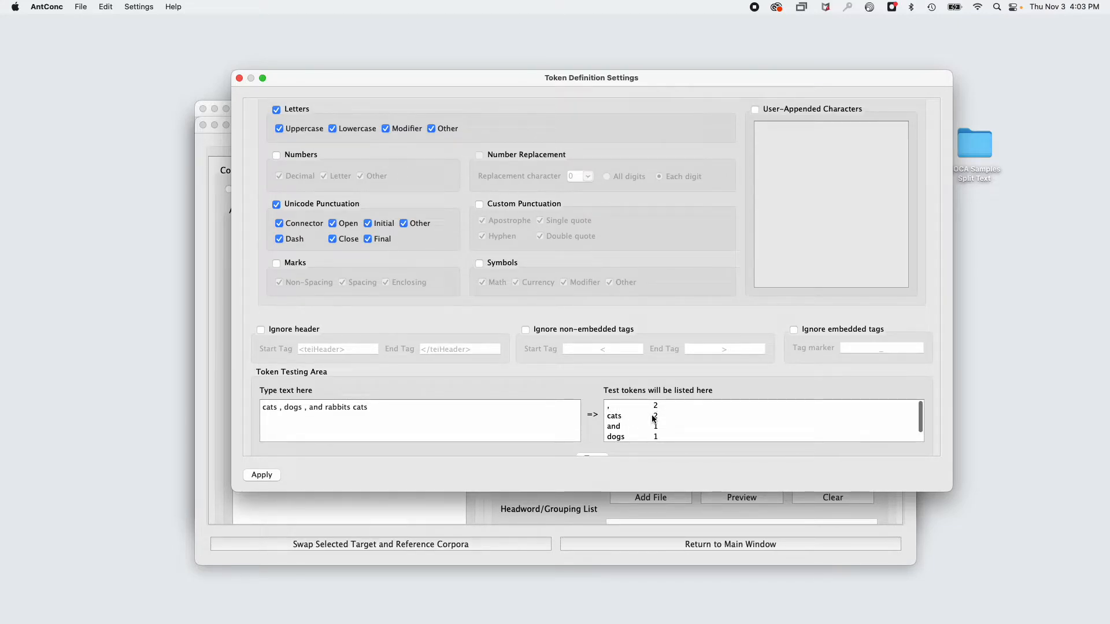
pyautogui.scroll(-1, 653, 419)
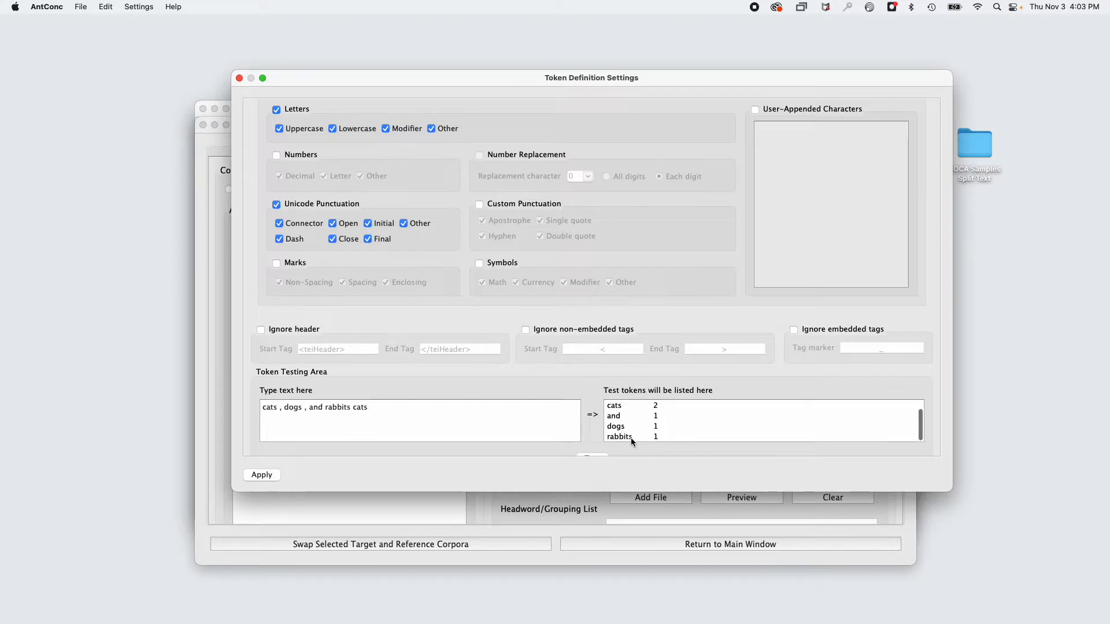
# Exclude Unicode Punctuation from the token definition and test the same text again.
pyautogui.click(277, 206)
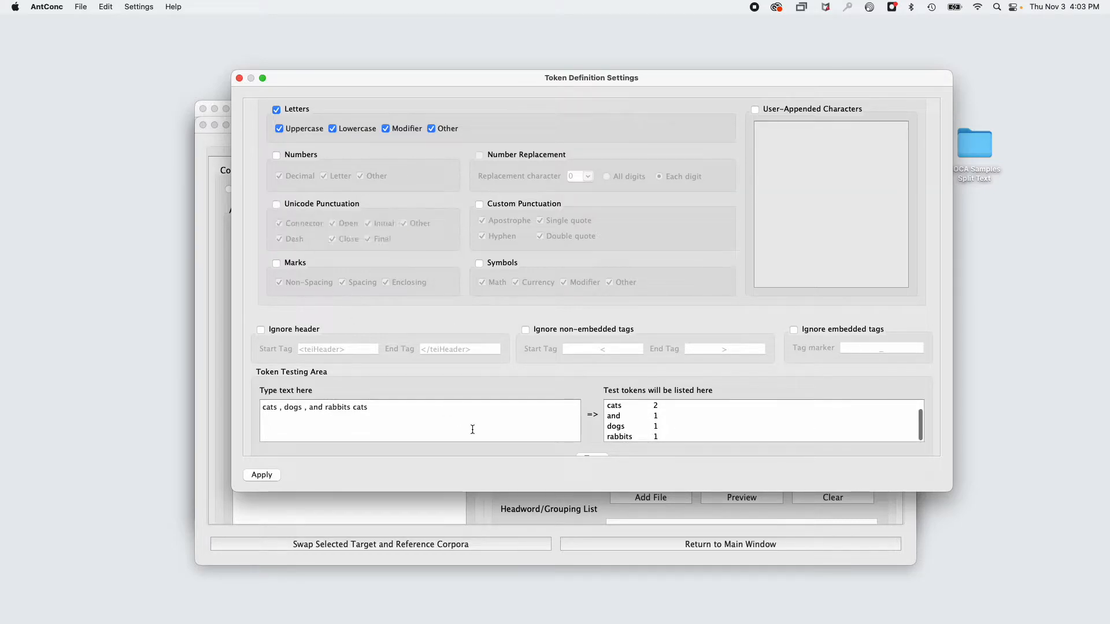
pyautogui.scroll(-2, 497, 422)
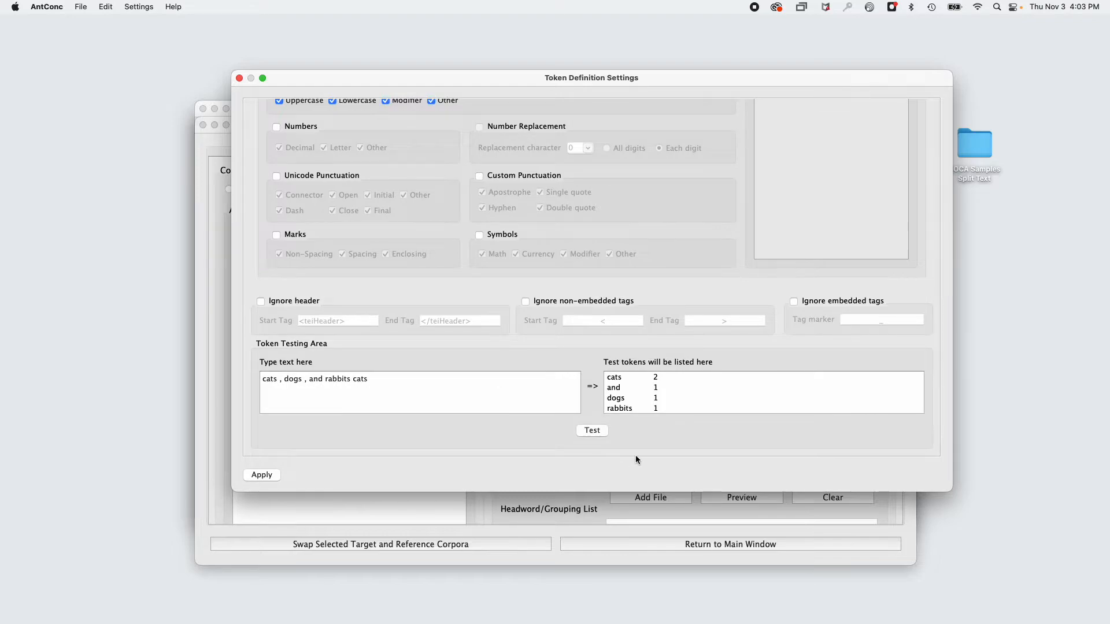
pyautogui.scroll(3, 629, 402)
pyautogui.scroll(-3, 630, 386)
# Include Unicode Punctuation in the token definition again and rerun the token test.
pyautogui.click(277, 176)
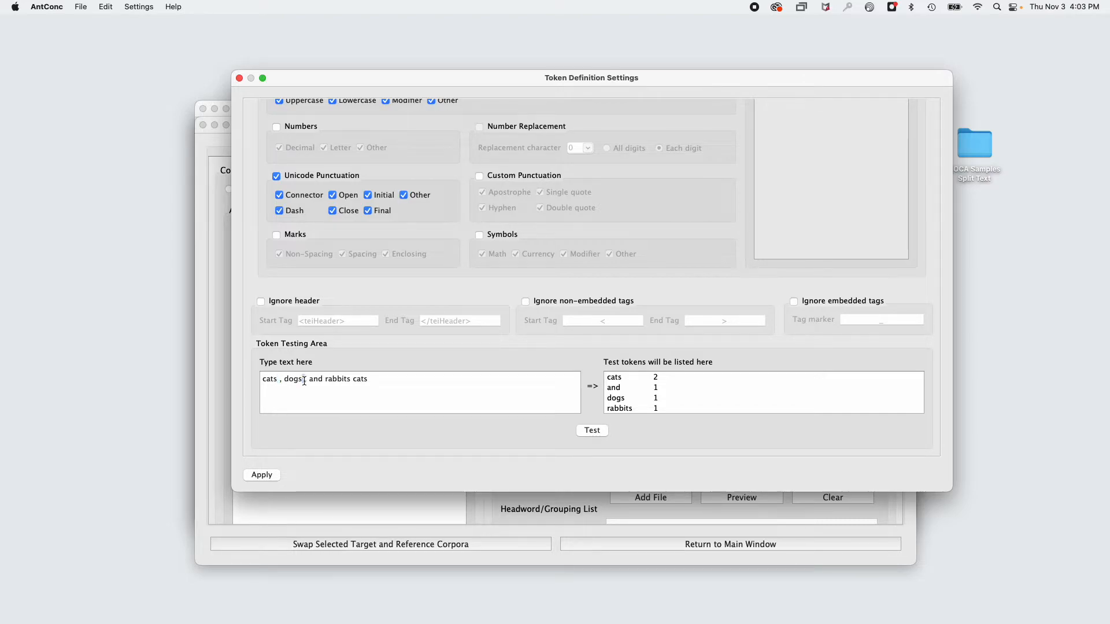
pyautogui.click(584, 429)
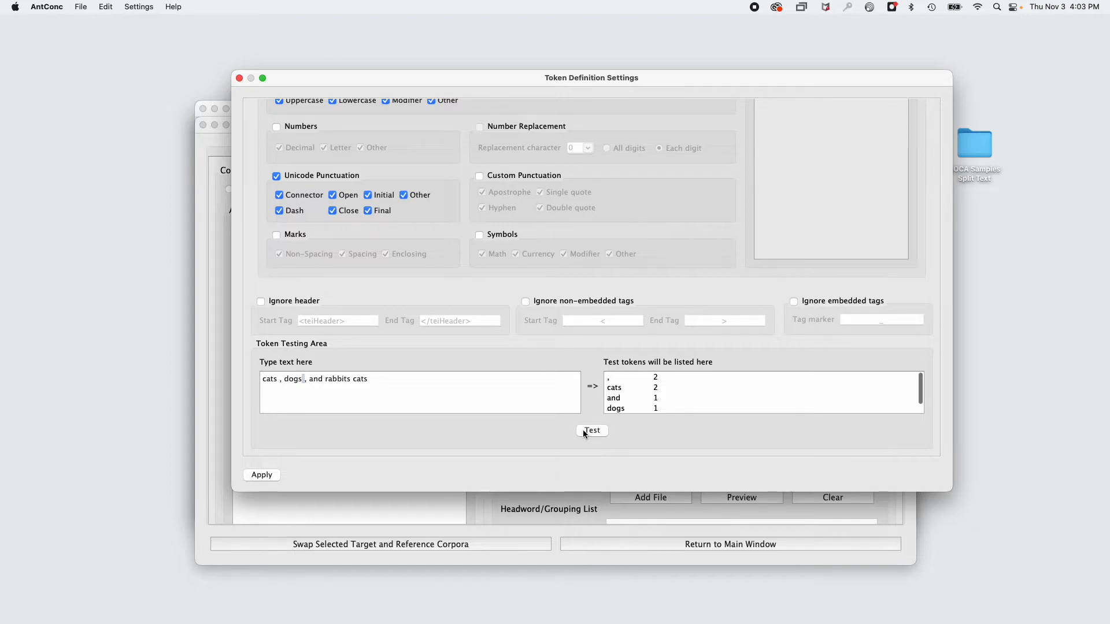
pyautogui.doubleClick(975, 144)
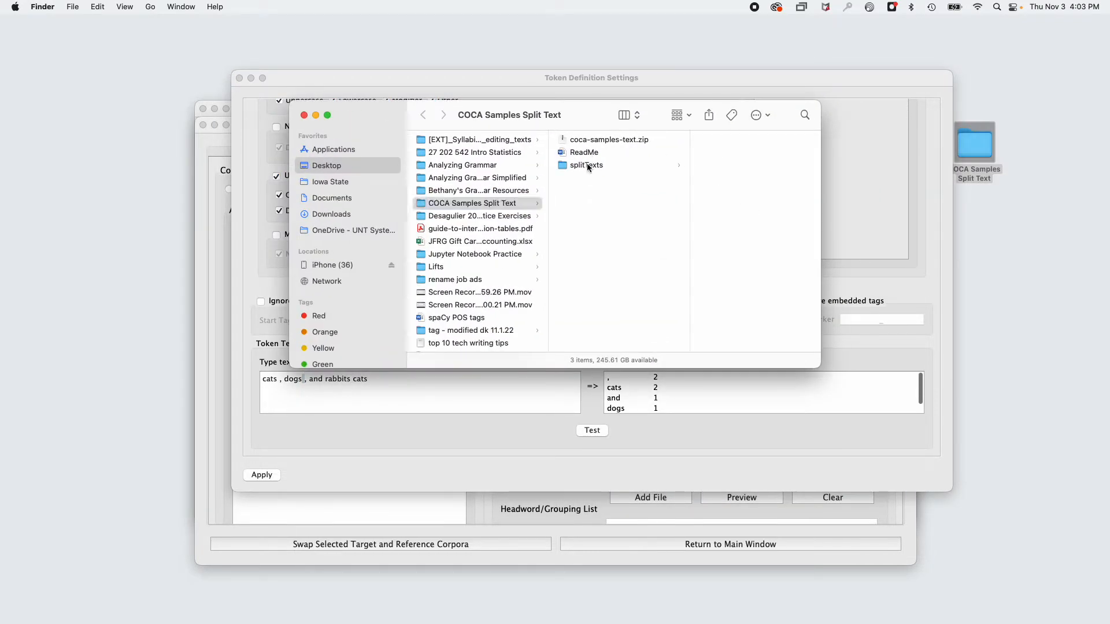
pyautogui.click(586, 166)
pyautogui.click(715, 199)
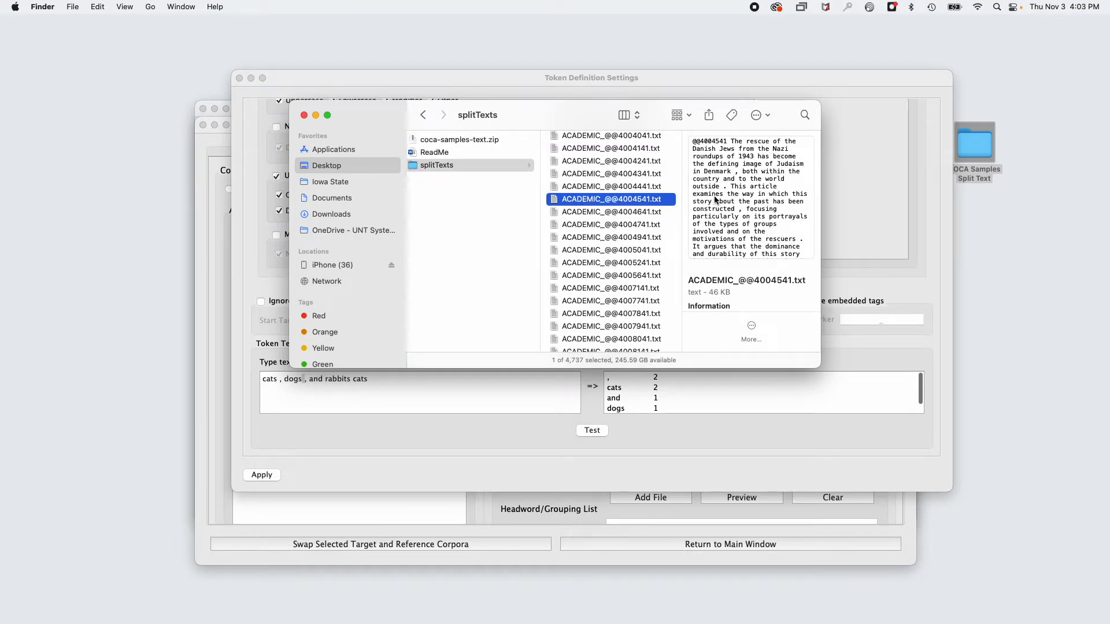
pyautogui.doubleClick(580, 201)
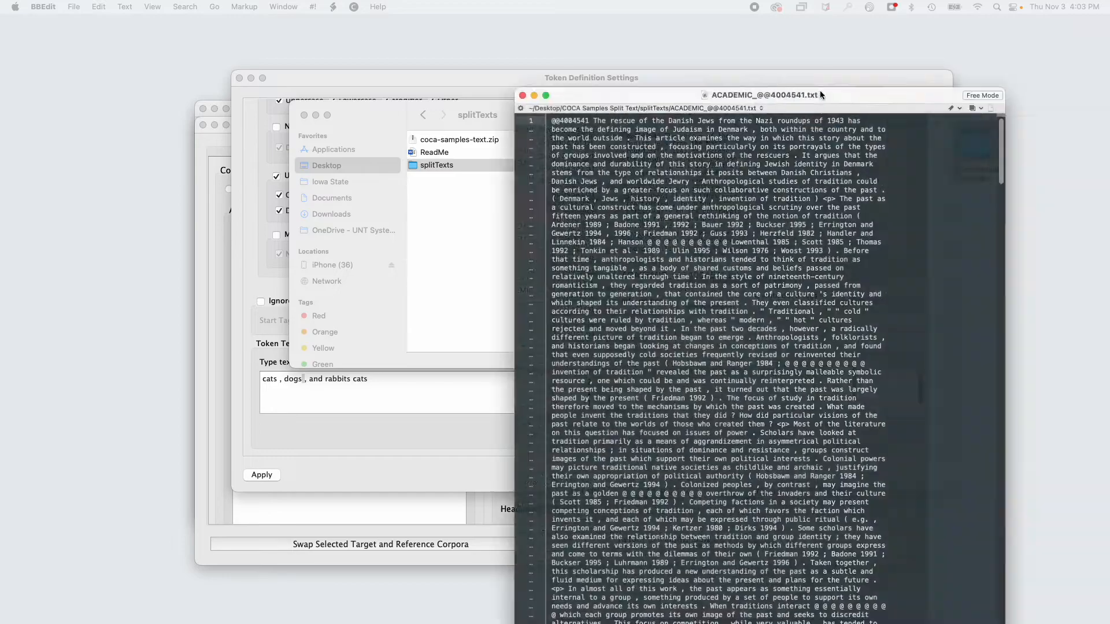
pyautogui.moveTo(819, 90); pyautogui.dragTo(627, 15)
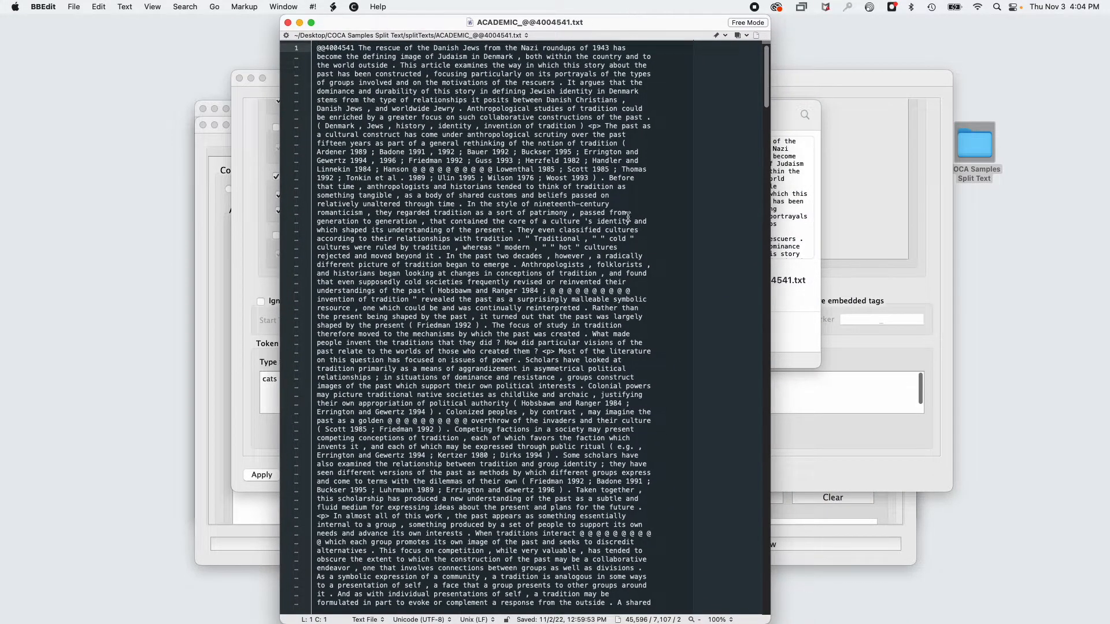
pyautogui.click(152, 6)
pyautogui.moveTo(167, 24)
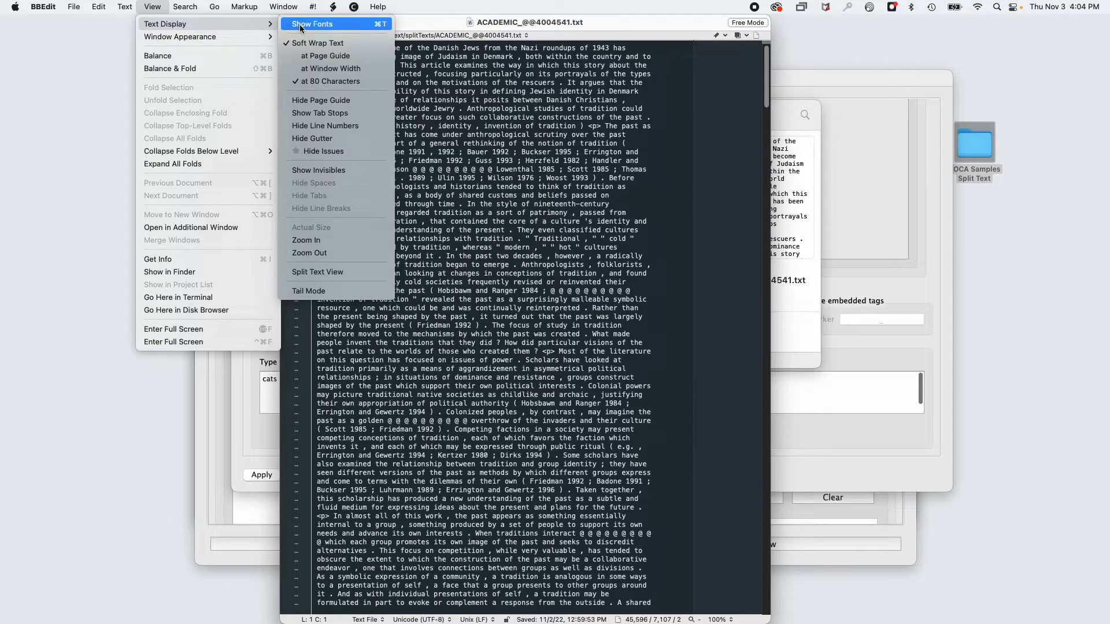
pyautogui.click(313, 240)
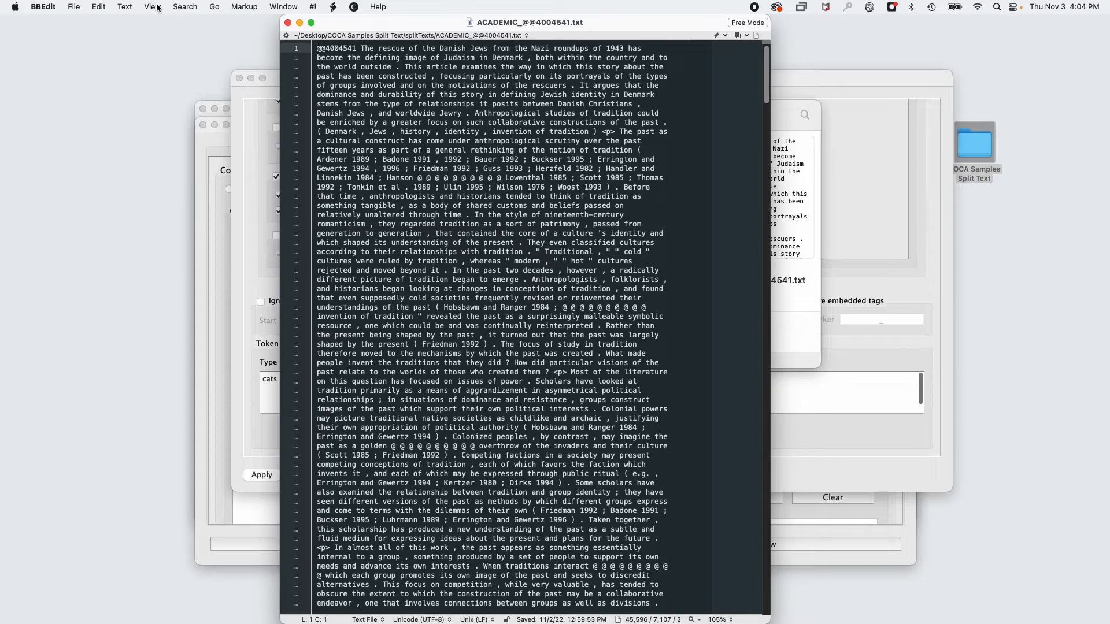
pyautogui.click(720, 620)
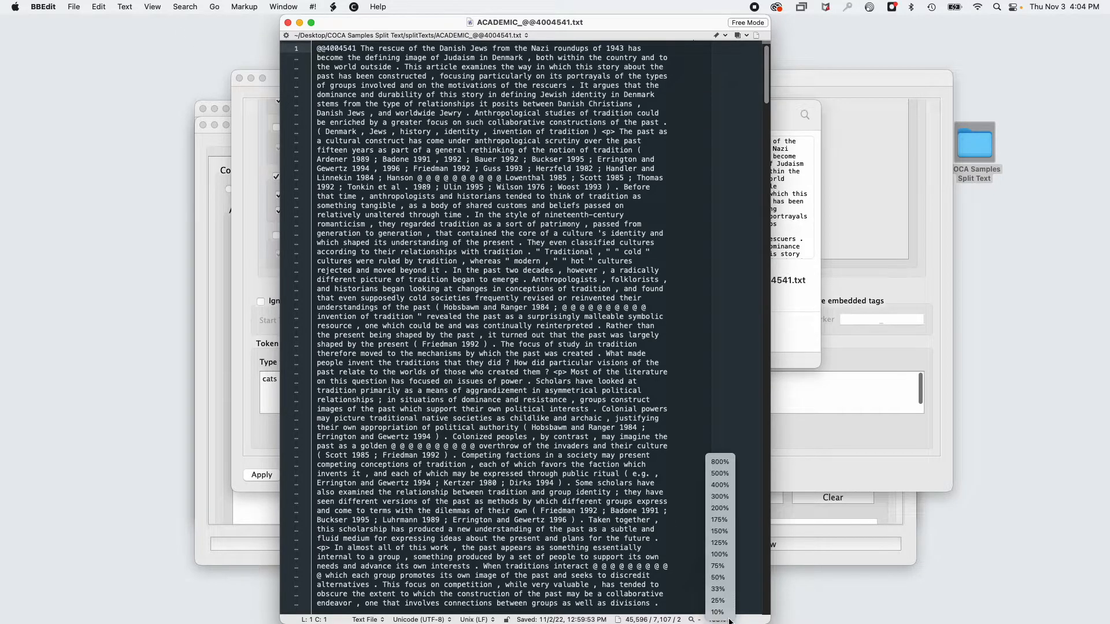
pyautogui.click(720, 531)
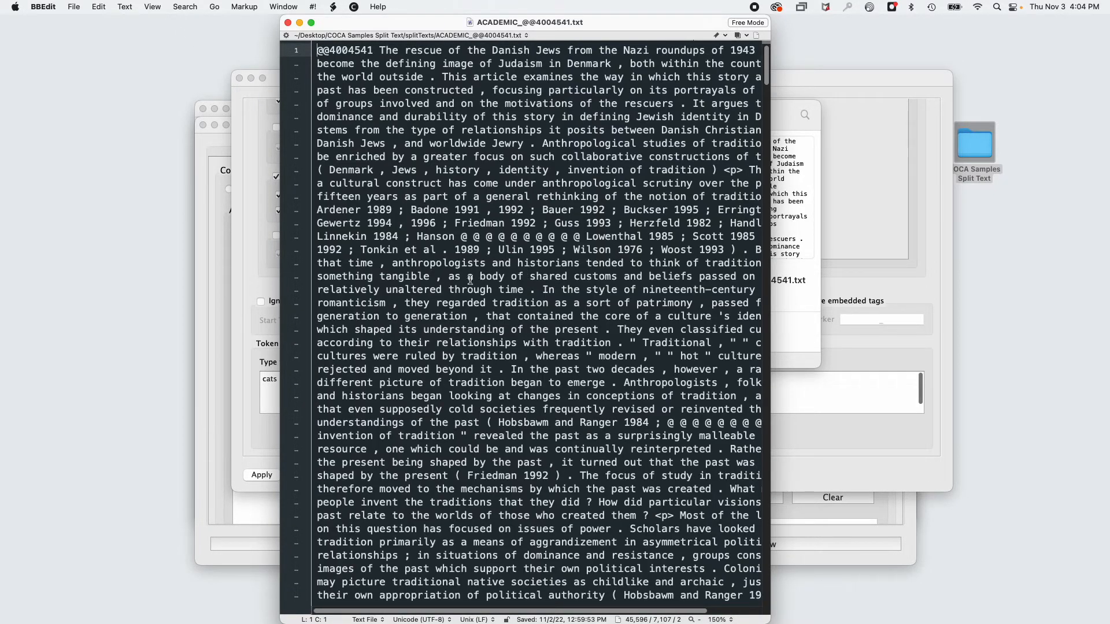
# Examine the spacing around commas in the sample text and compare it with the Unicode Punctuation setting in AntConc's token definition.
pyautogui.moveTo(430, 278); pyautogui.dragTo(449, 278)
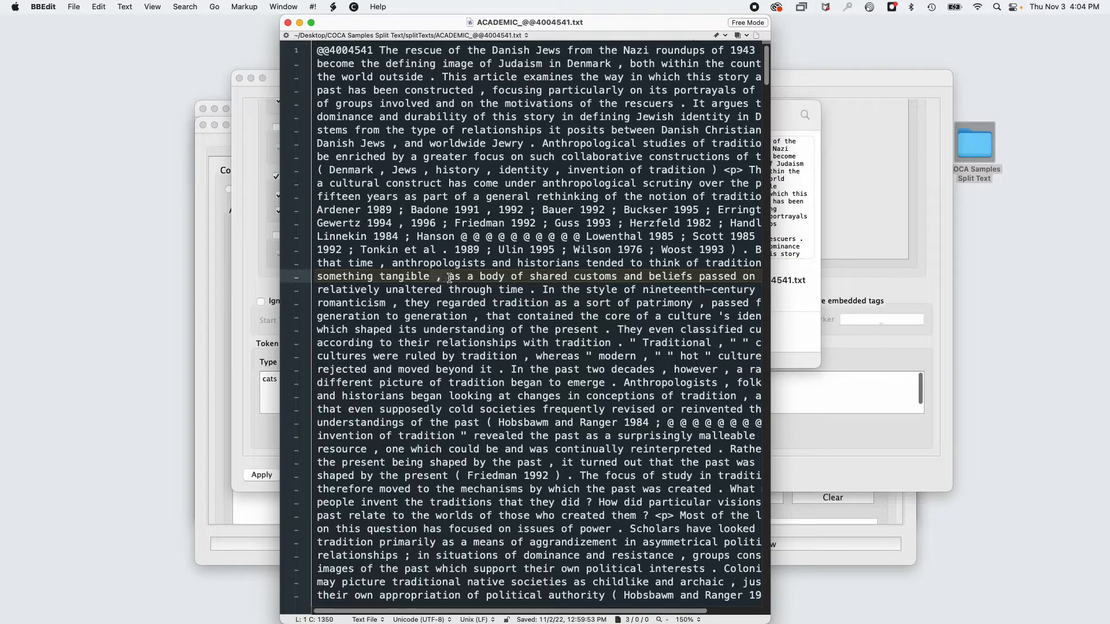
pyautogui.moveTo(386, 307); pyautogui.dragTo(400, 307)
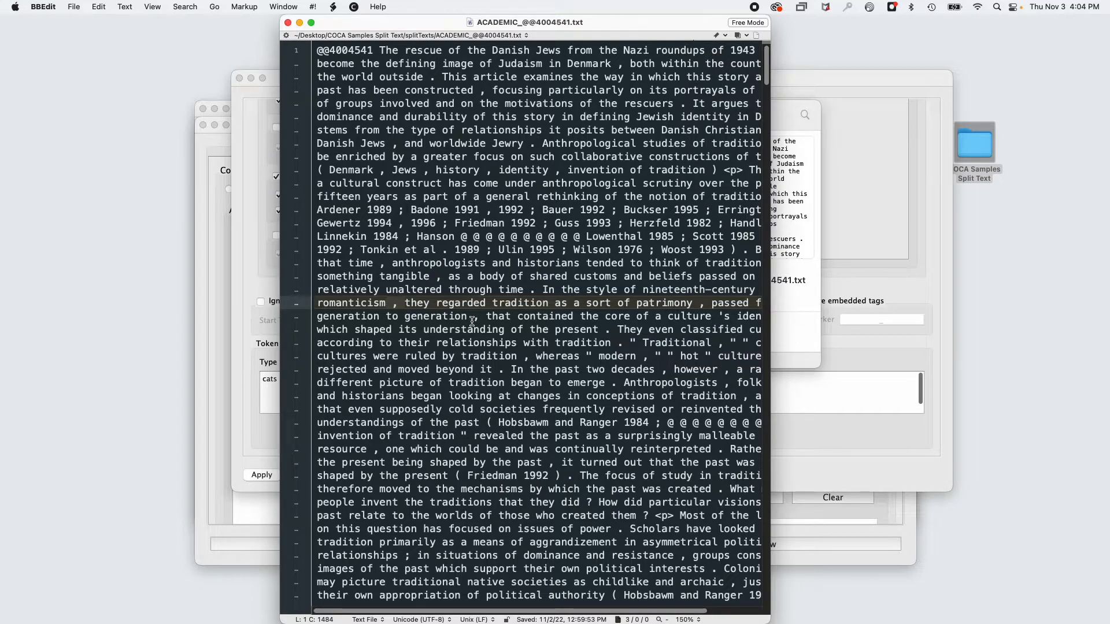
pyautogui.click(815, 81)
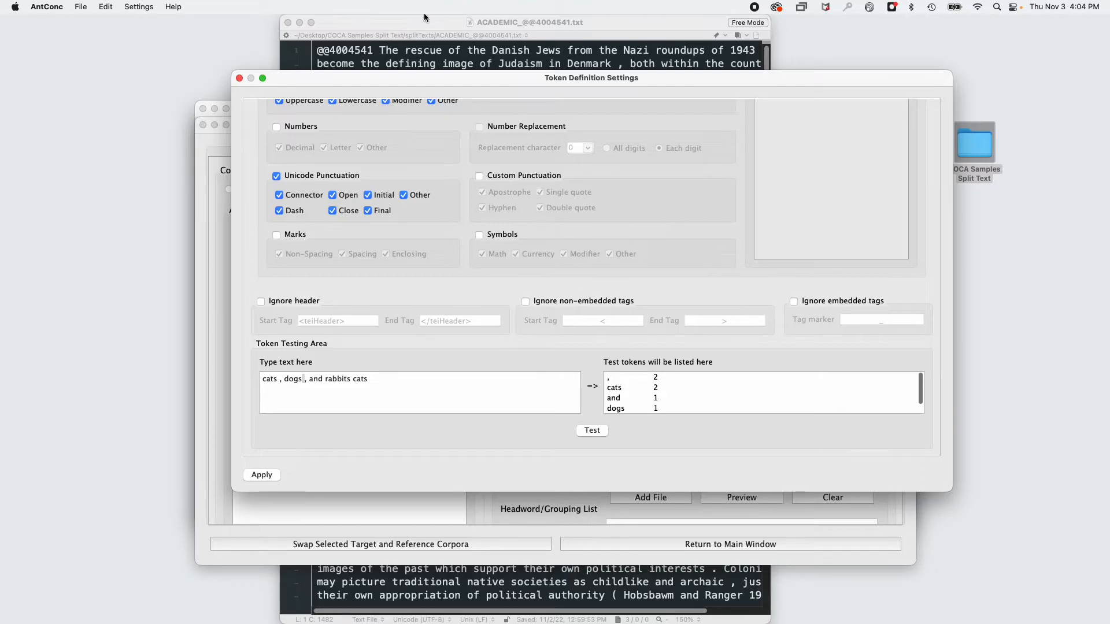
pyautogui.click(414, 36)
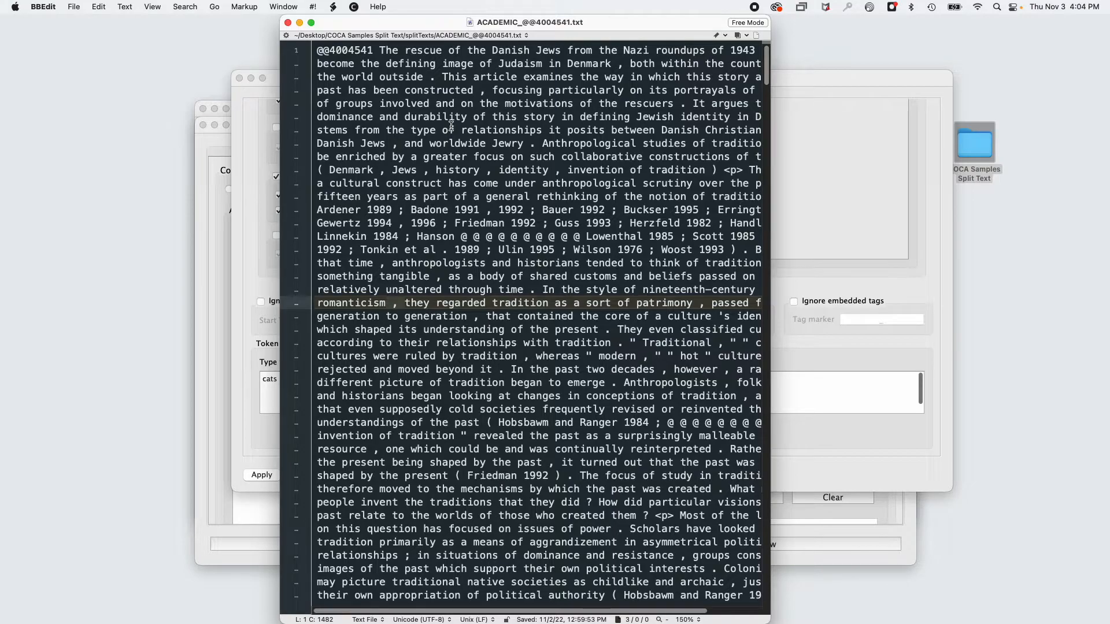
pyautogui.click(805, 82)
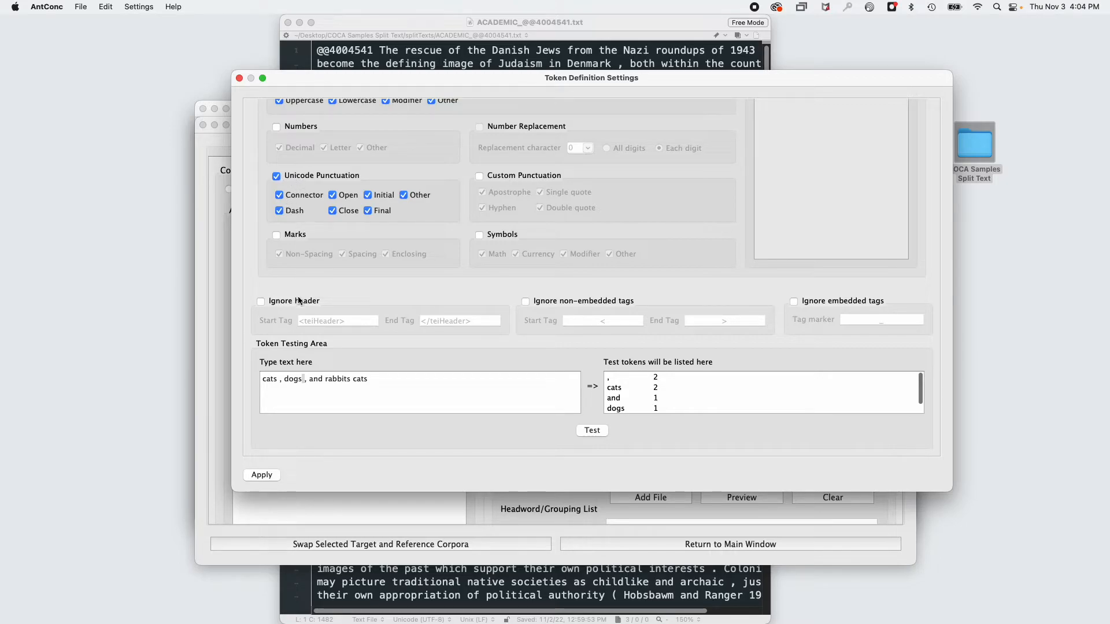
# Apply the token definition and create my_tar_corpus from the raw files, overwriting the existing corpus and closing the sample text file.
pyautogui.click(258, 475)
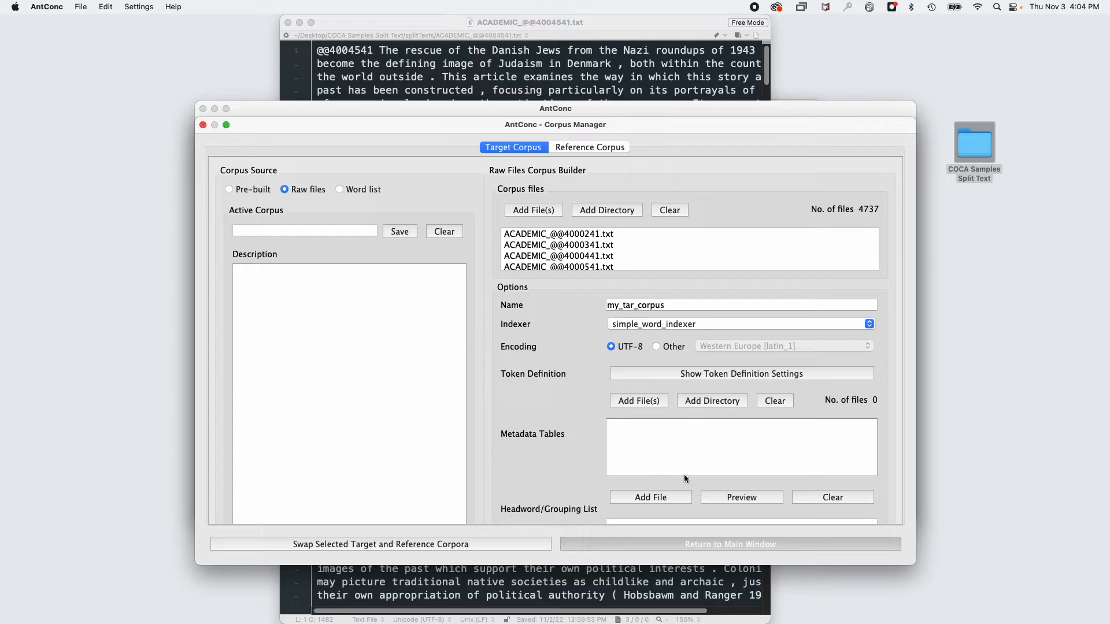
pyautogui.scroll(-3, 685, 462)
pyautogui.click(525, 505)
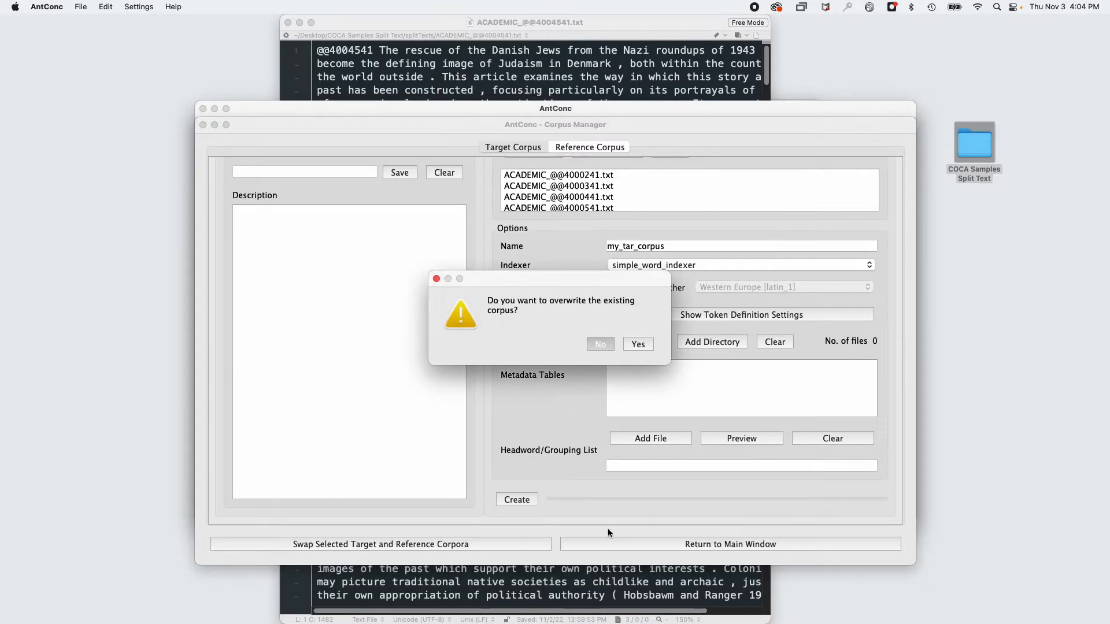
pyautogui.click(639, 344)
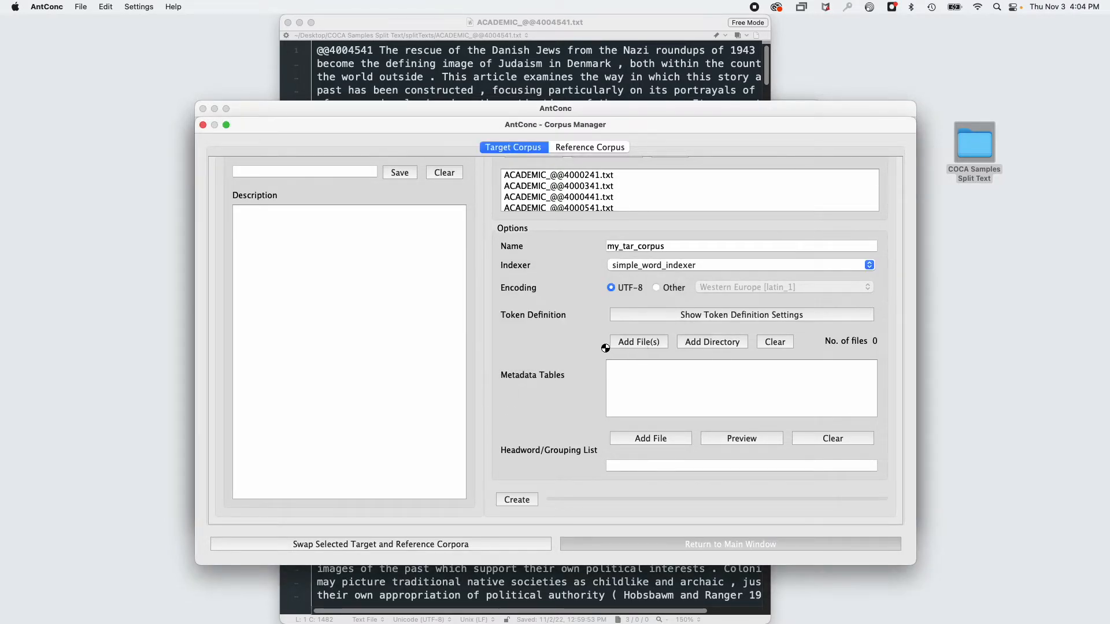
pyautogui.click(288, 22)
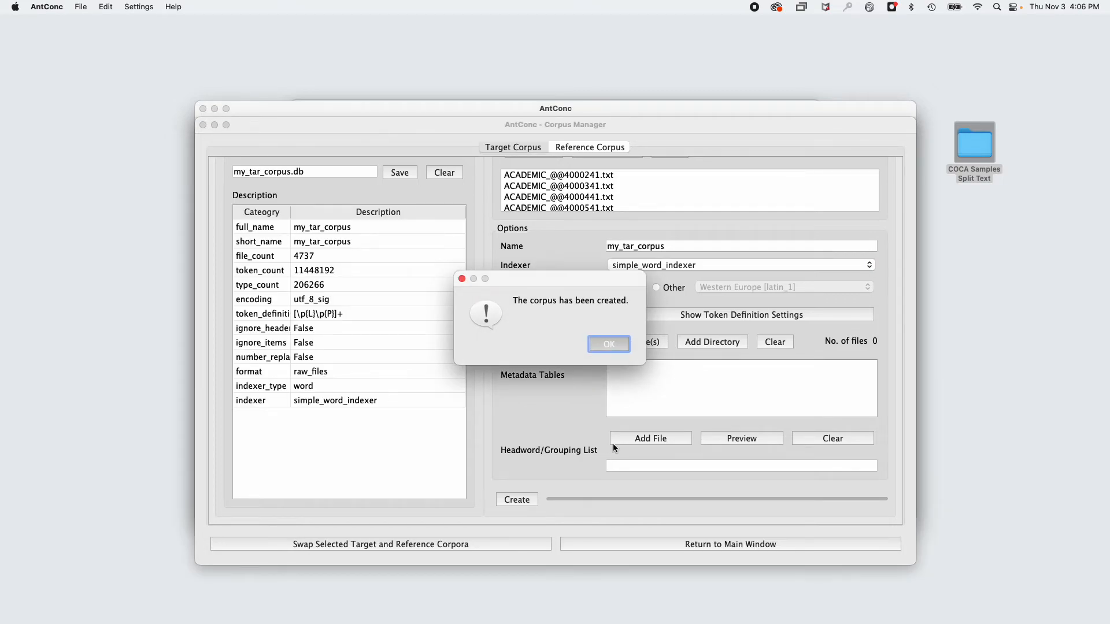
pyautogui.click(608, 344)
# Return to the main window and enter a comma as the KWIC search query.
pyautogui.click(681, 543)
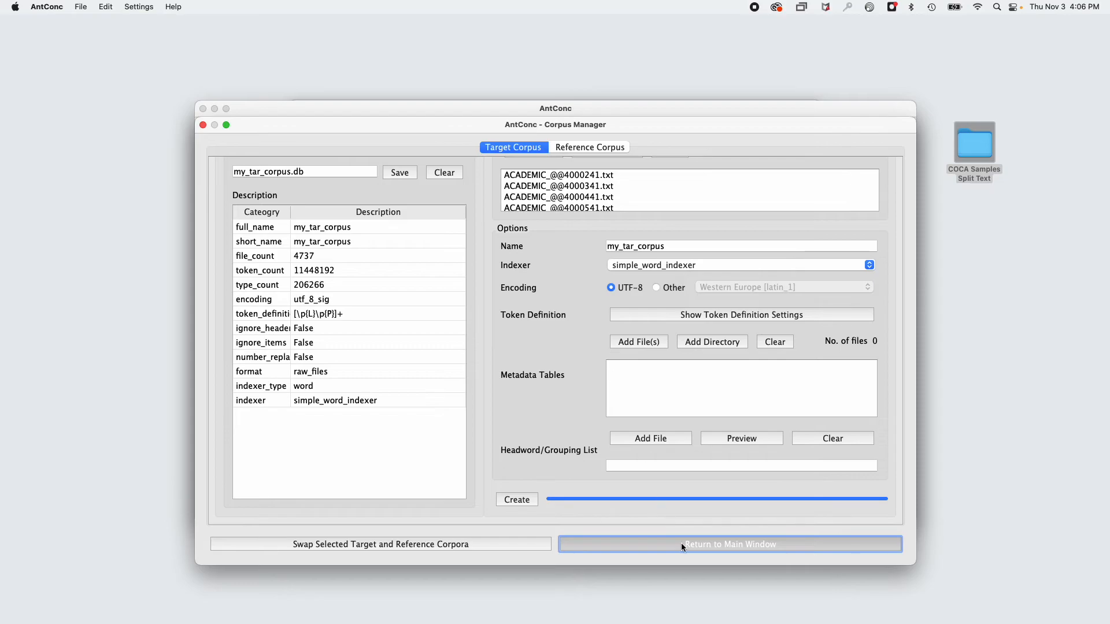
pyautogui.click(342, 448)
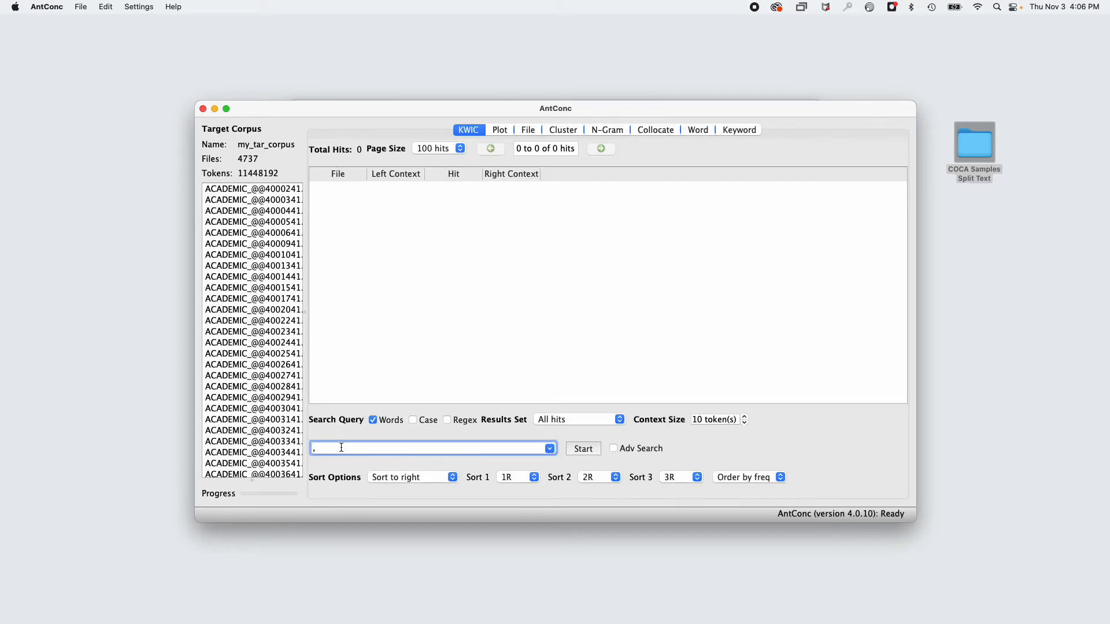